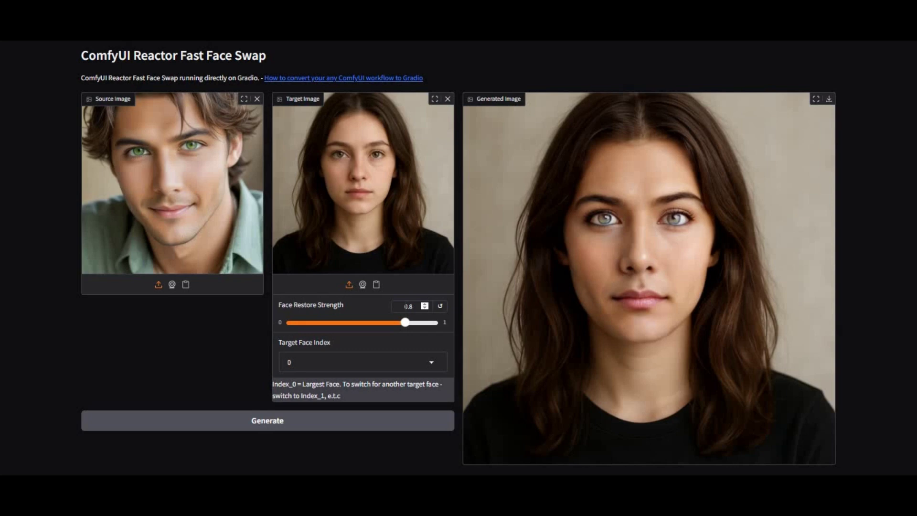
Step: Set Face Restore Strength to 0.7 and keep Target Face Index at 0
mouse_move(405, 324)
left_mouse_down()
mouse_move(430, 327)
mouse_move(390, 323)
left_mouse_up()
left_click(358, 362)
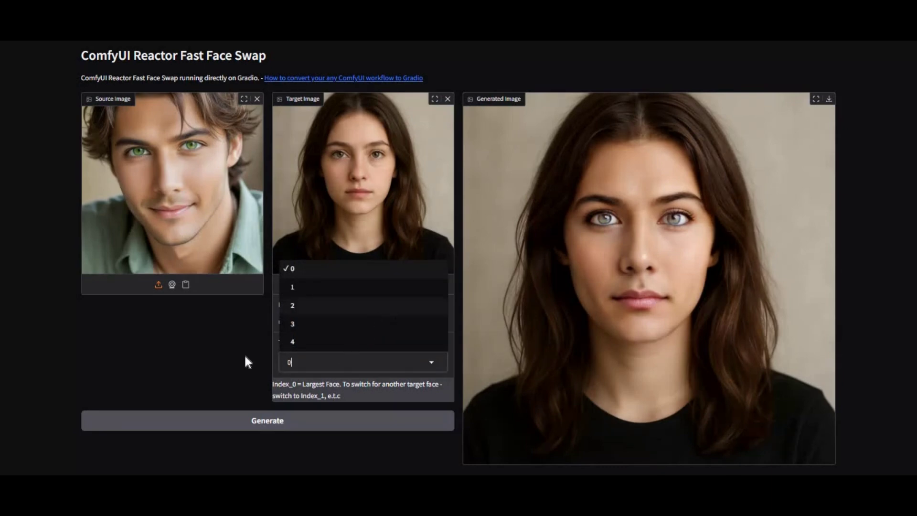
left_click(185, 353)
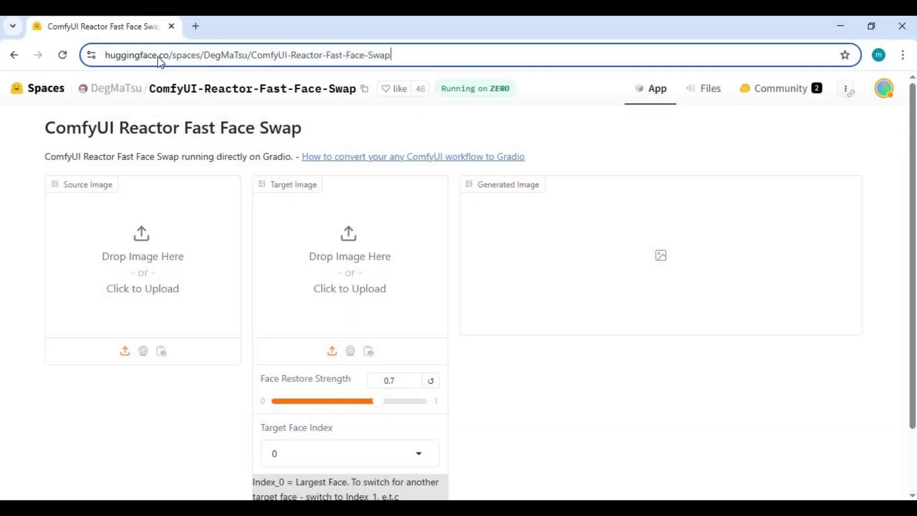
Step: Bring up the Space's Run locally instructions from its options menu
left_click(248, 56)
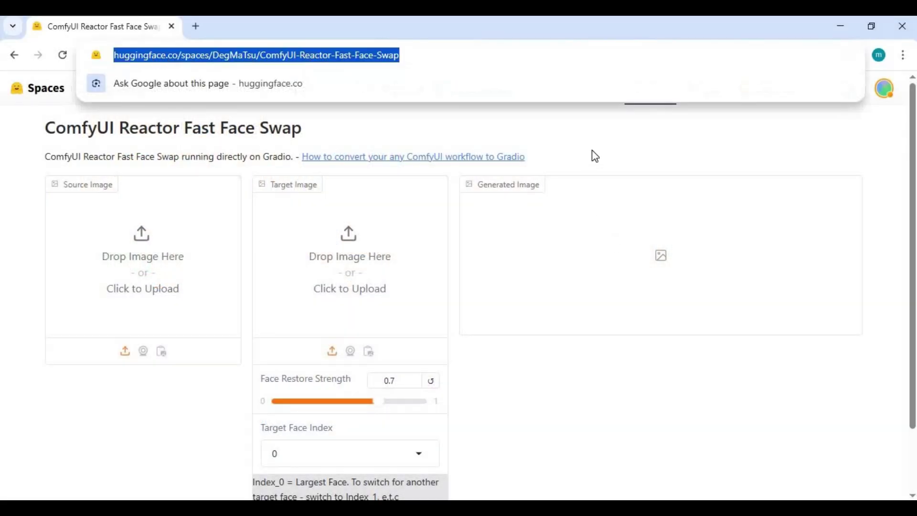
left_click(595, 213)
scroll(596, 215, "down", 2)
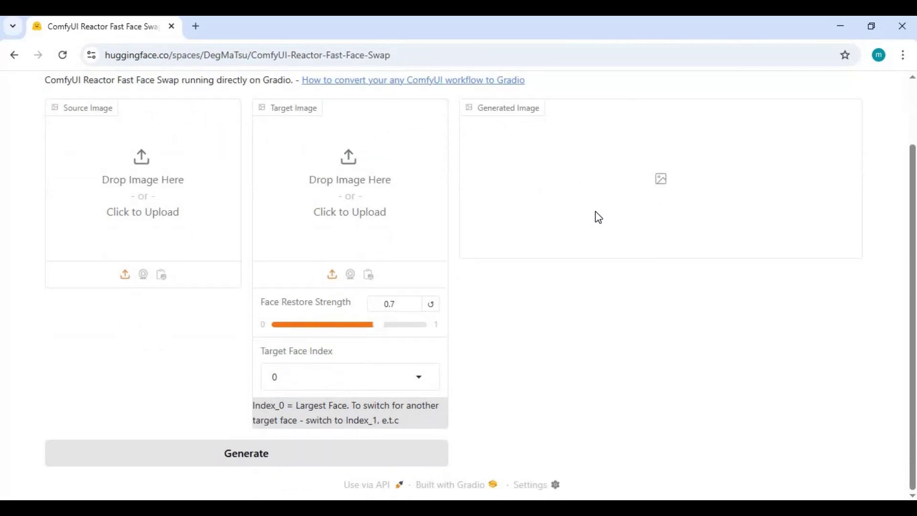
scroll(598, 216, "up", 2)
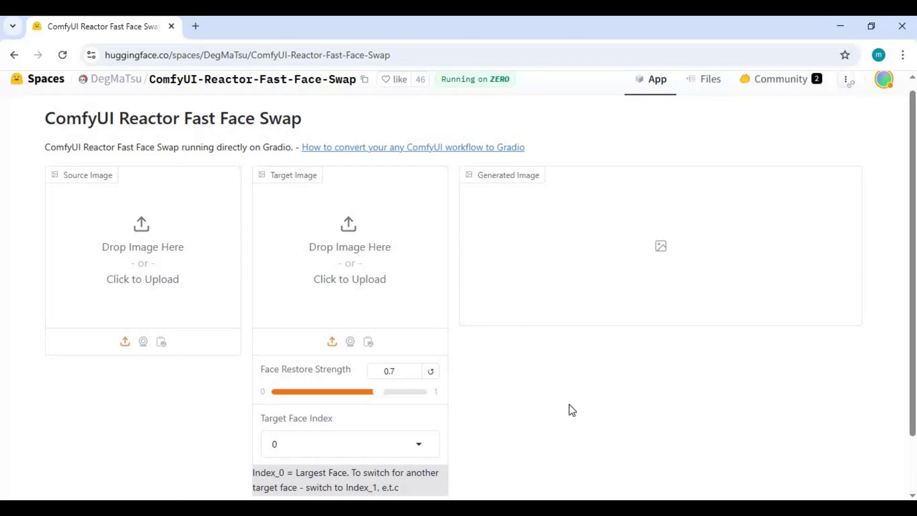
left_click(847, 80)
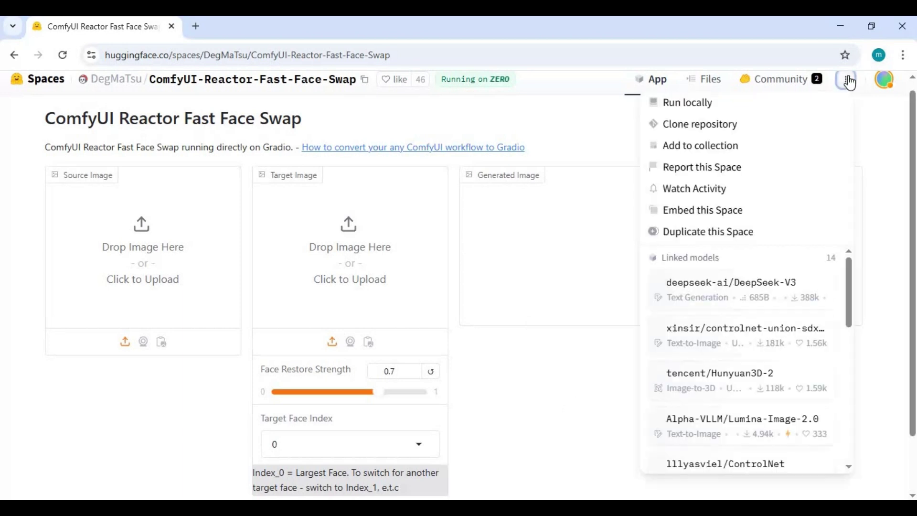
left_click(687, 102)
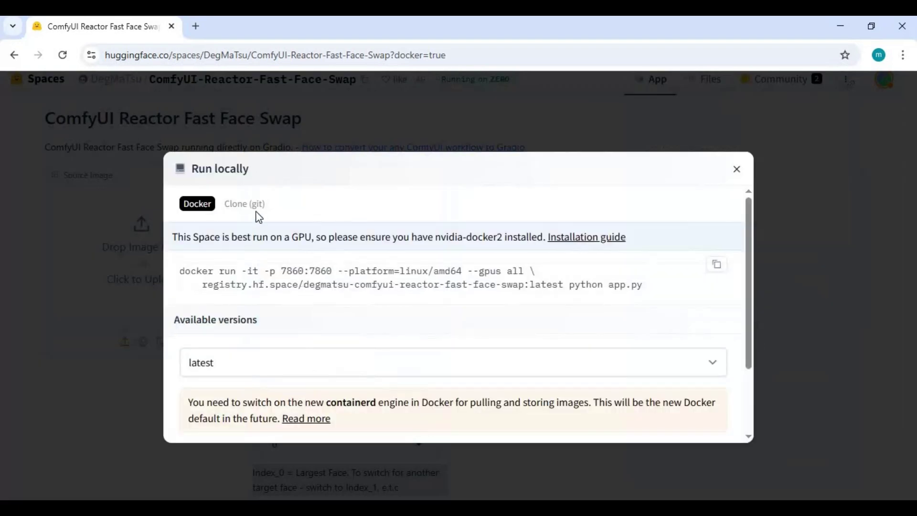
Step: Copy the git clone command from the Clone (git) instructions
left_click(240, 208)
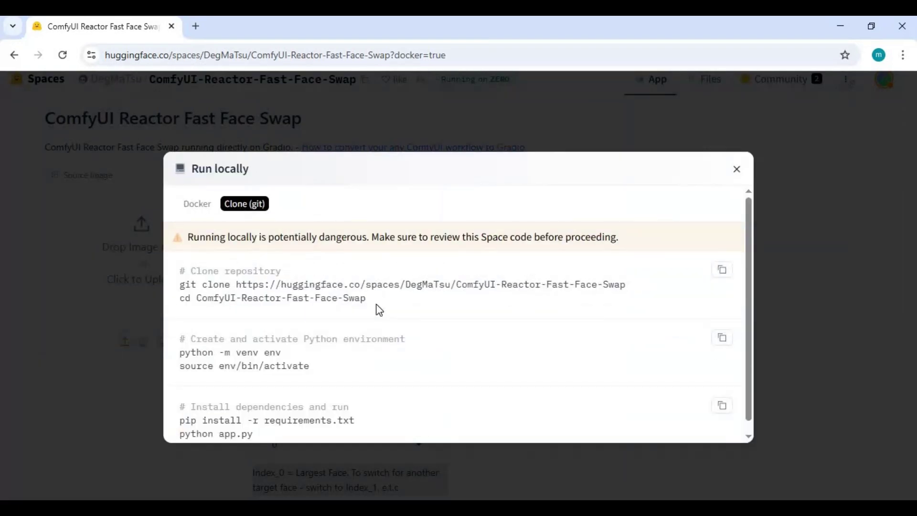
left_click_drag(626, 285, 179, 285)
right_click(247, 284)
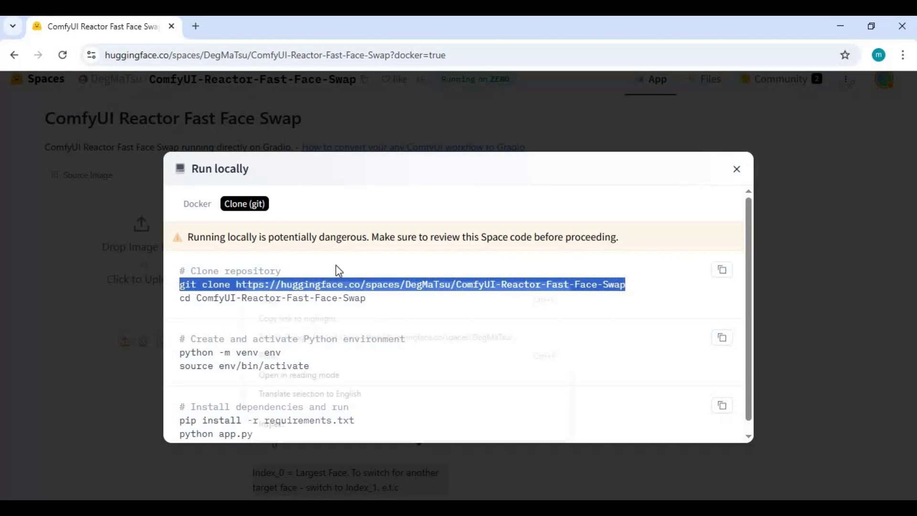
left_click(273, 302)
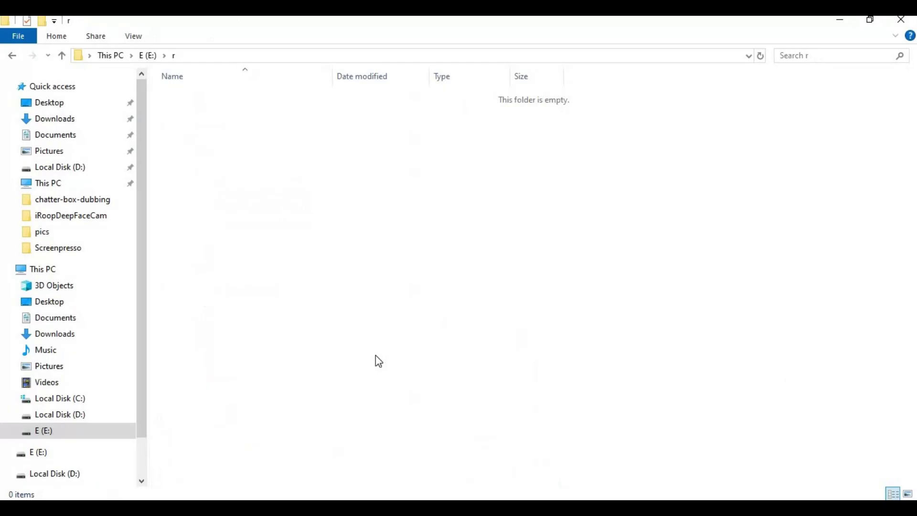
Step: Clone the ComfyUI-Reactor-Fast-Face-Swap repository into E:\r via cmd and open the cloned folder
left_click(195, 55)
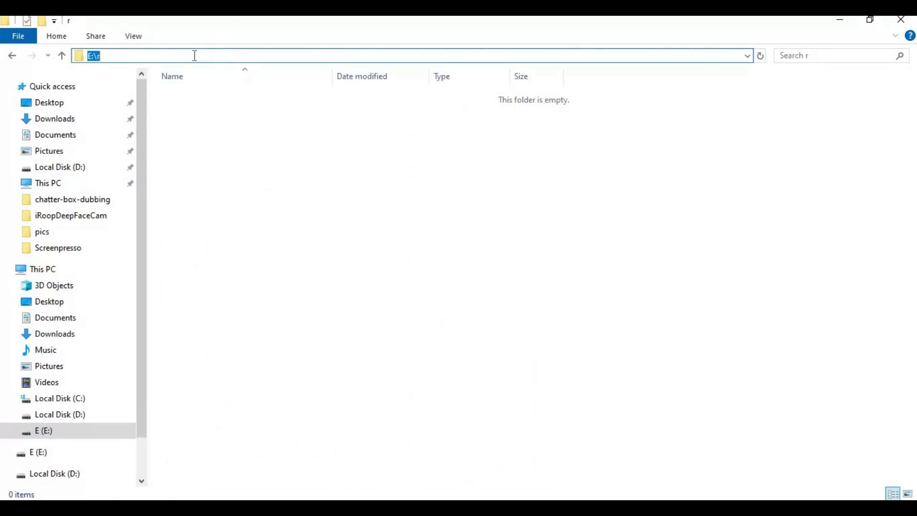
type("c")
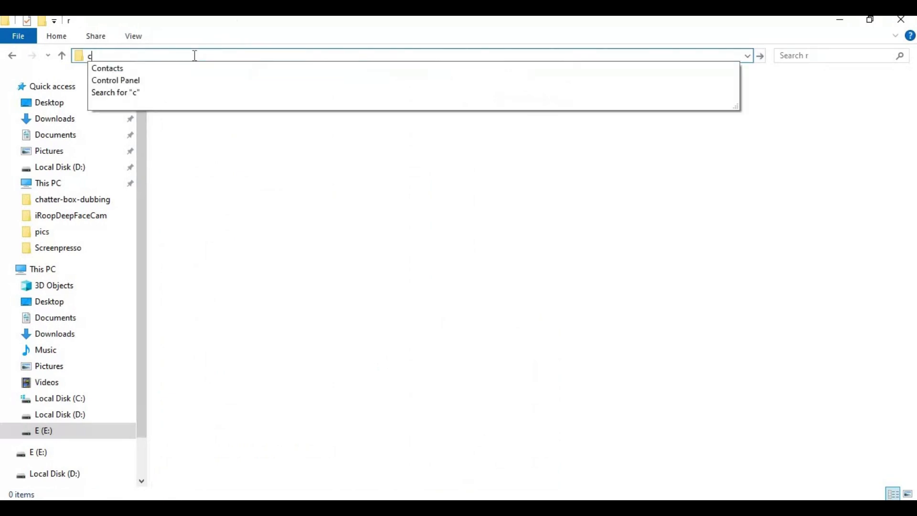
type("md")
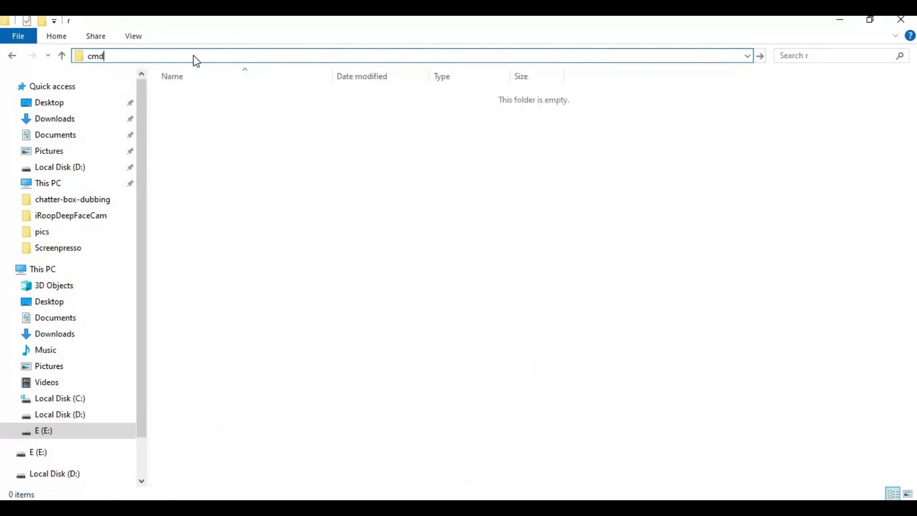
key("Return")
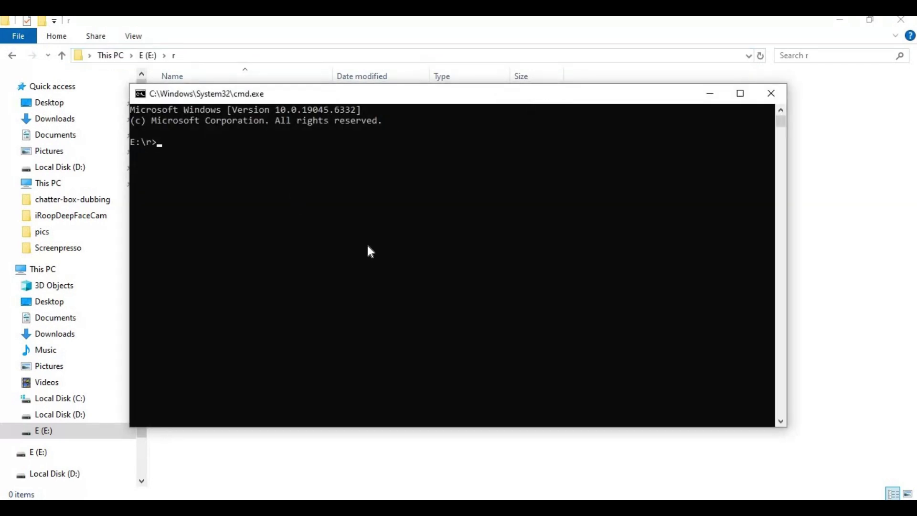
type("git clone https://huggingface.co/spaces/DegMaTsu/ComfyUI-Reactor-Fast-Face-Swap")
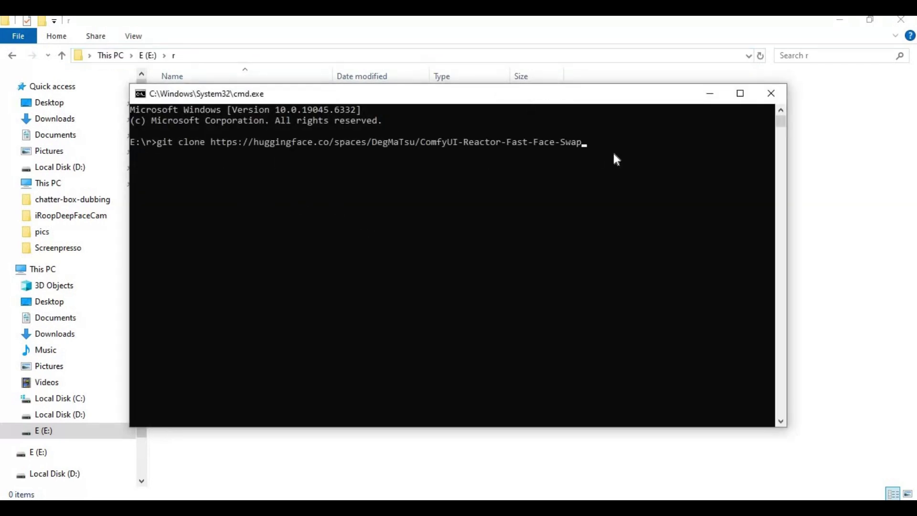
key("Return")
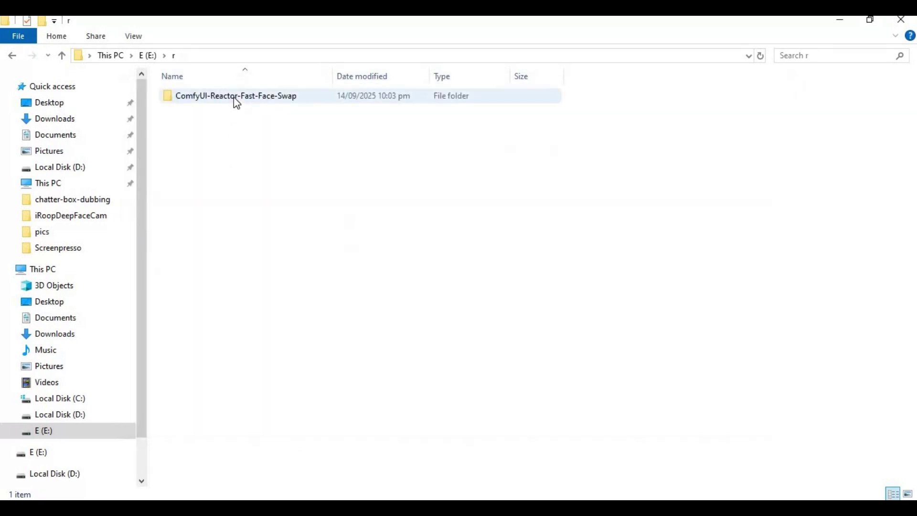
double_click(234, 96)
Step: Change the console directory to the cloned repository folder using its copied path
left_click(352, 55)
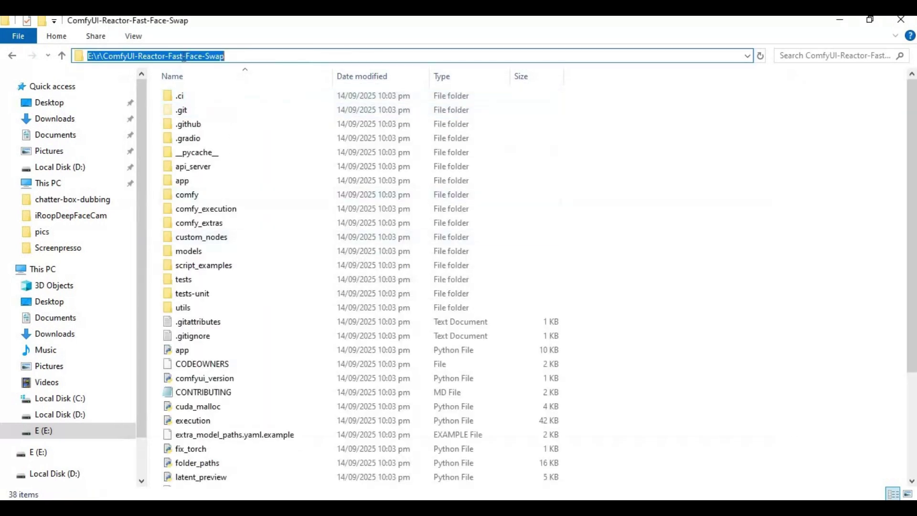
right_click(183, 56)
left_click(216, 97)
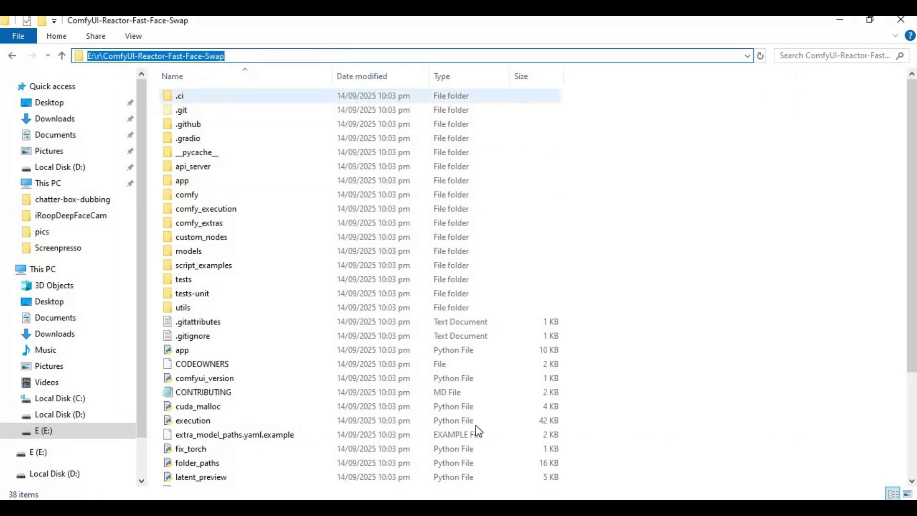
left_click(434, 461)
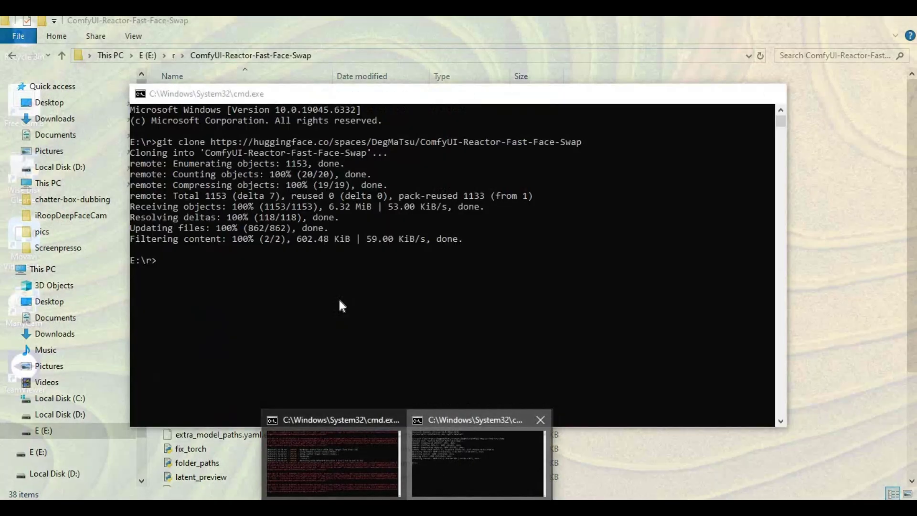
type("cd")
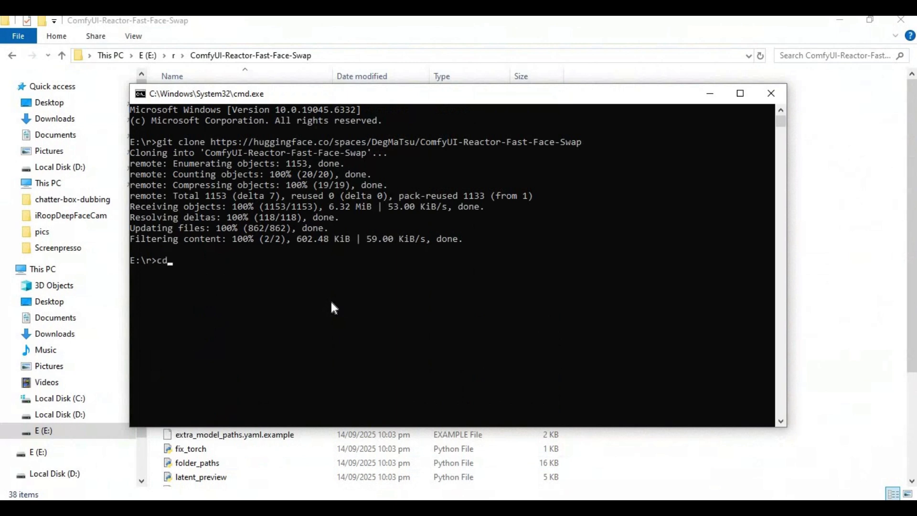
key("ctrl+v")
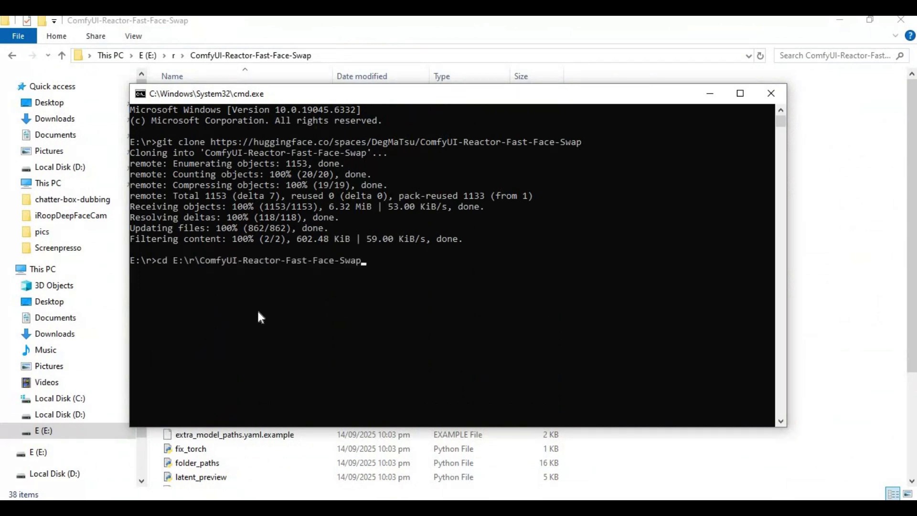
key("Return")
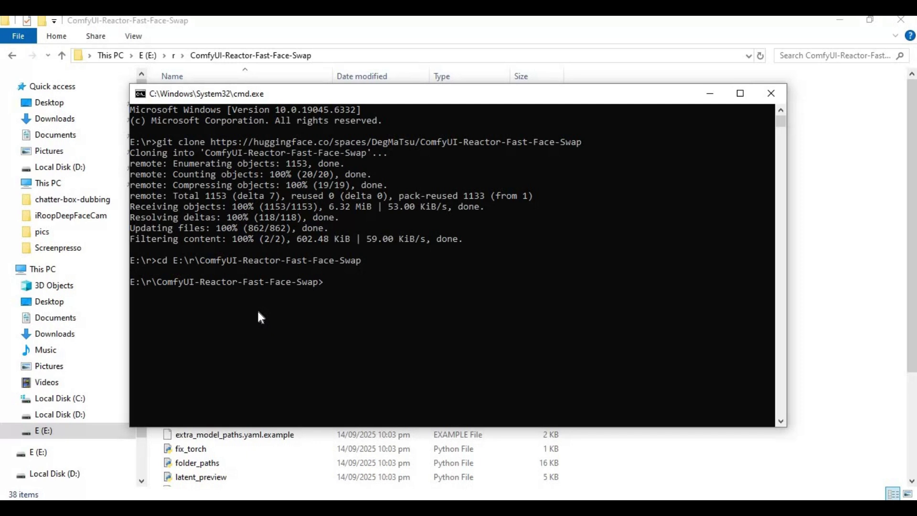
type("py -")
type("3.10 ")
type("-m ")
type("venv v")
type("env")
Step: Create a Python 3.10 virtual environment named venv and run venv\scripts\activate
key("Return")
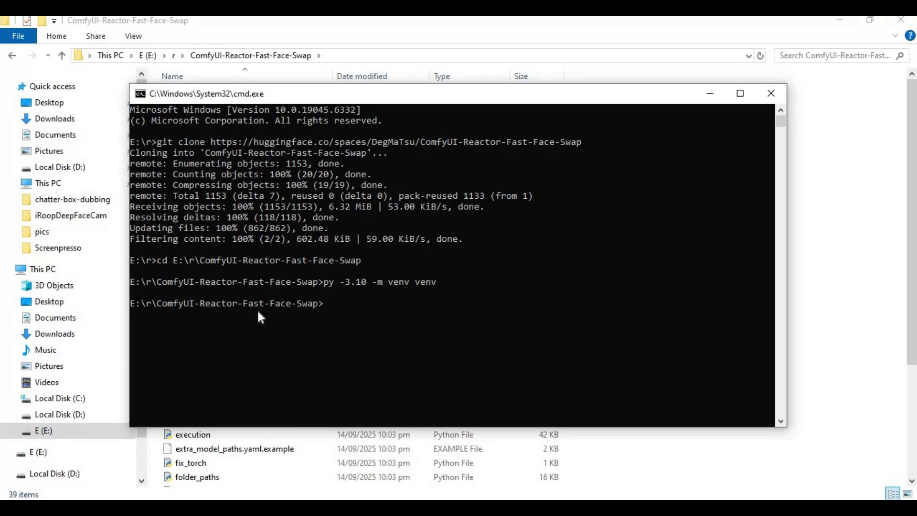
type("venv\\")
type("s")
type("cript")
type("s\\a")
type("ctiva")
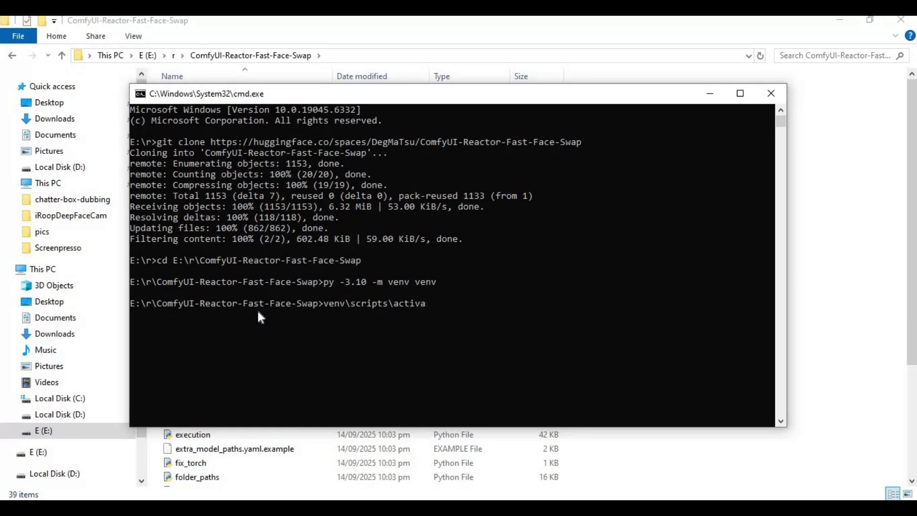
type("te")
key("Return")
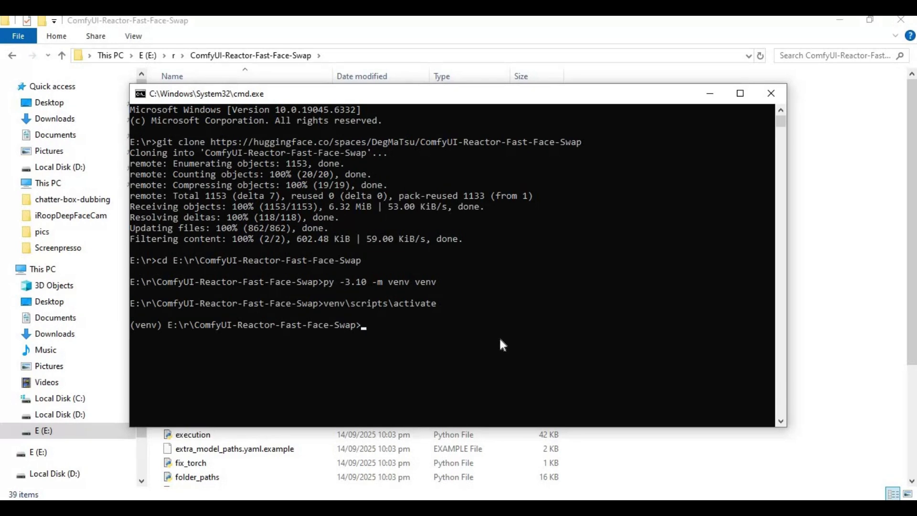
type("nvcc ")
type("--ver")
type("sion")
Step: Run nvcc --version to confirm CUDA compiler release 11.8
key("Return")
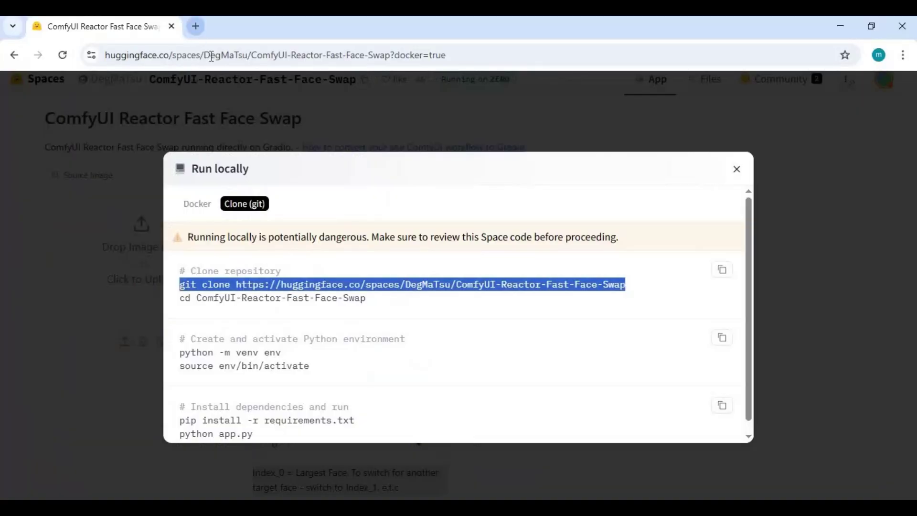
Step: Copy the Windows pip3 install command for torch and torchvision from pytorch.org and return to the console
left_click(194, 27)
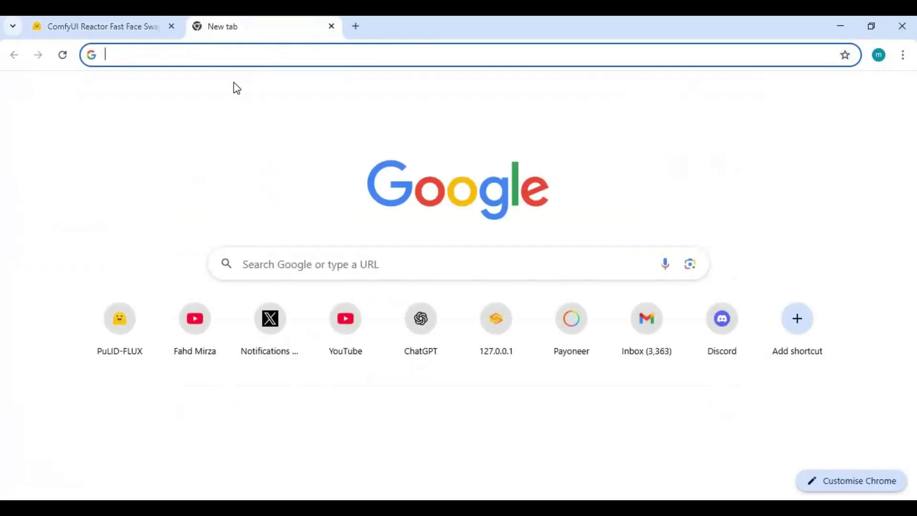
type("pytorch.org")
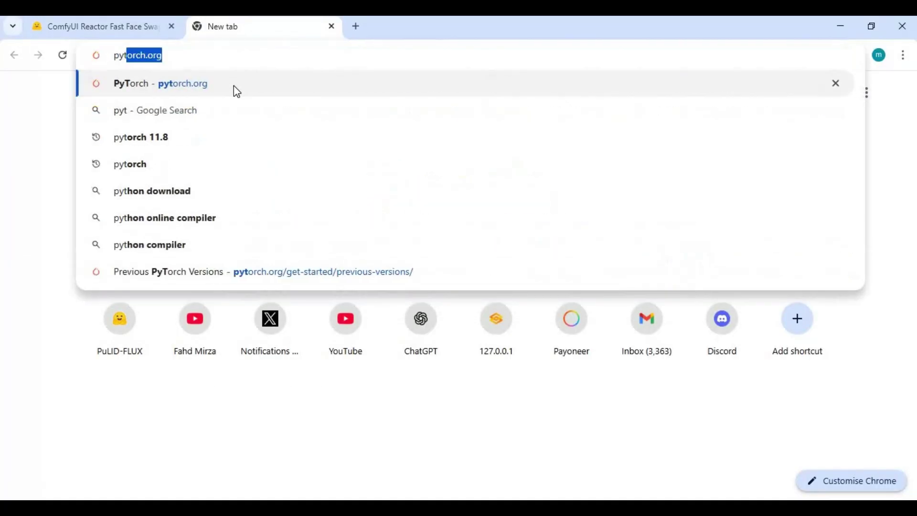
key("Return")
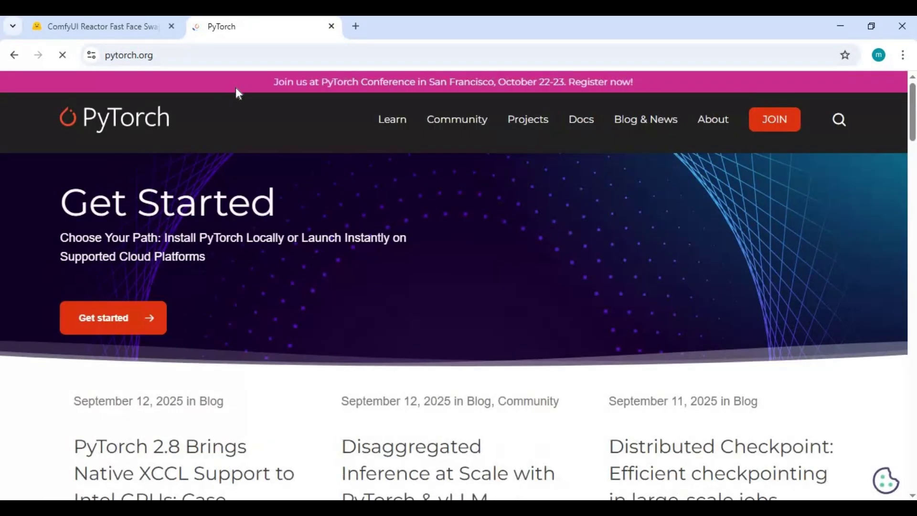
scroll(389, 208, "down", 3)
scroll(389, 208, "down", 5)
scroll(389, 196, "down", 3)
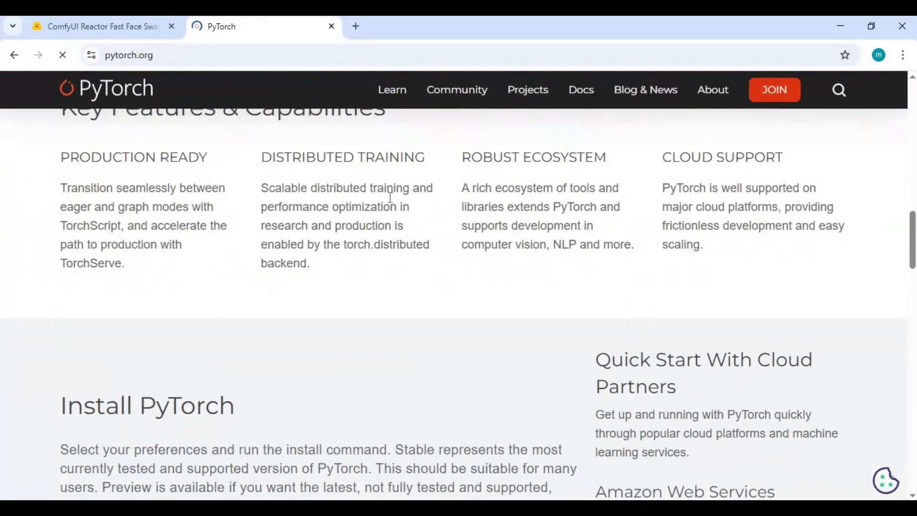
scroll(389, 198, "down", 3)
scroll(365, 218, "down", 3)
scroll(326, 249, "up", 1)
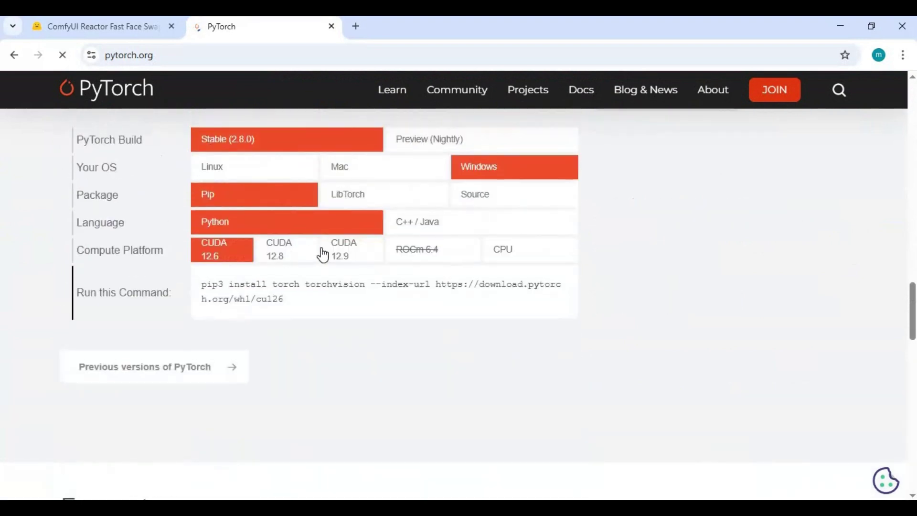
left_click_drag(299, 309, 194, 293)
right_click(220, 289)
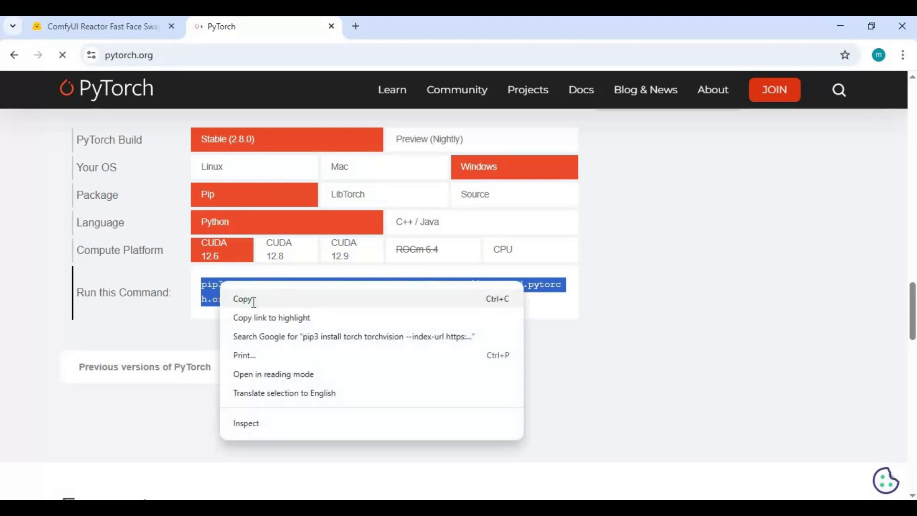
left_click(253, 302)
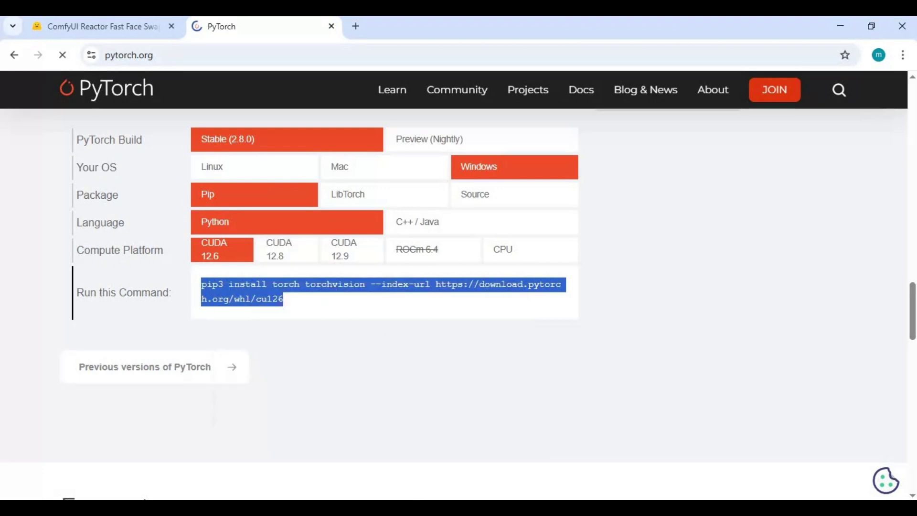
left_click(372, 416)
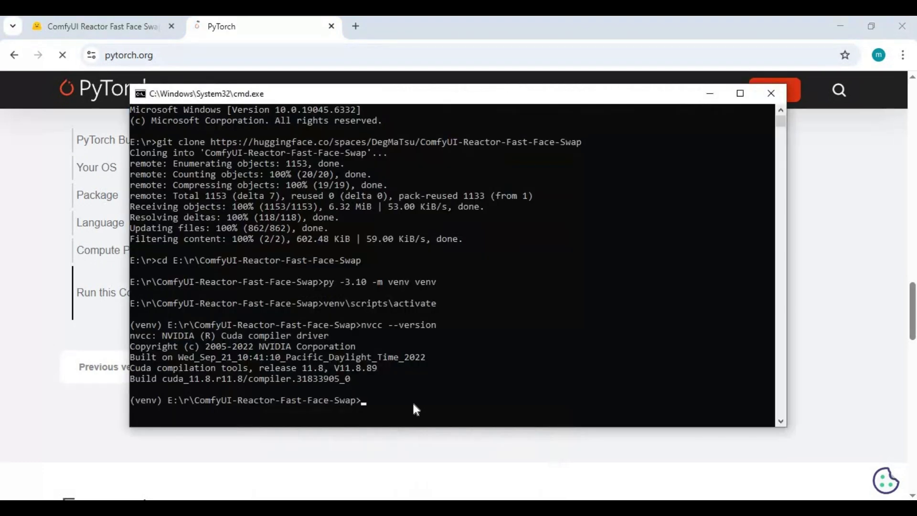
Step: Install torch, torchaudio and torchvision cu118 builds into the venv with the edited pip command
key("ctrl+v")
key("BackSpace")
key("BackSpace")
type("18")
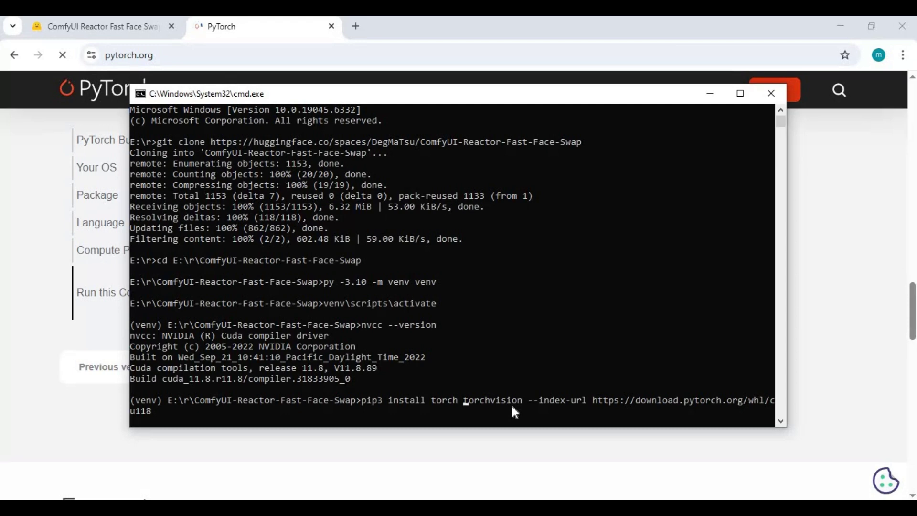
type("torc")
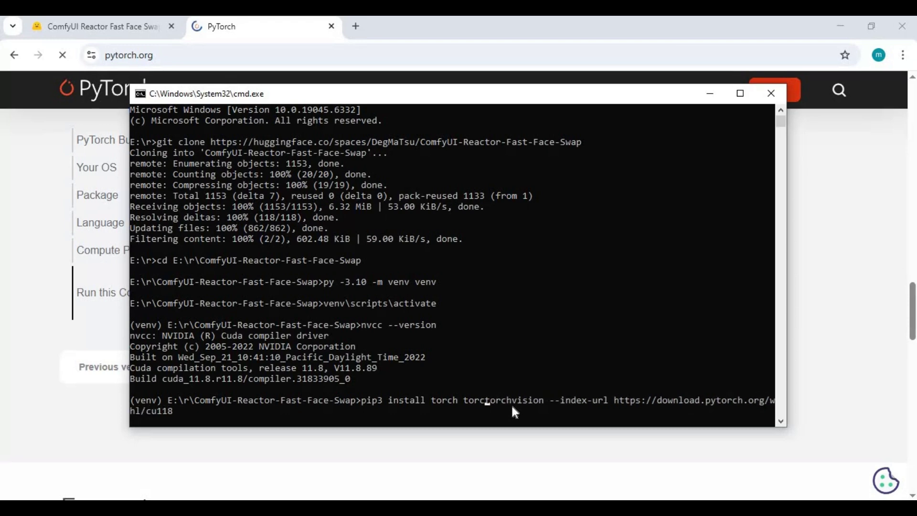
type("haud")
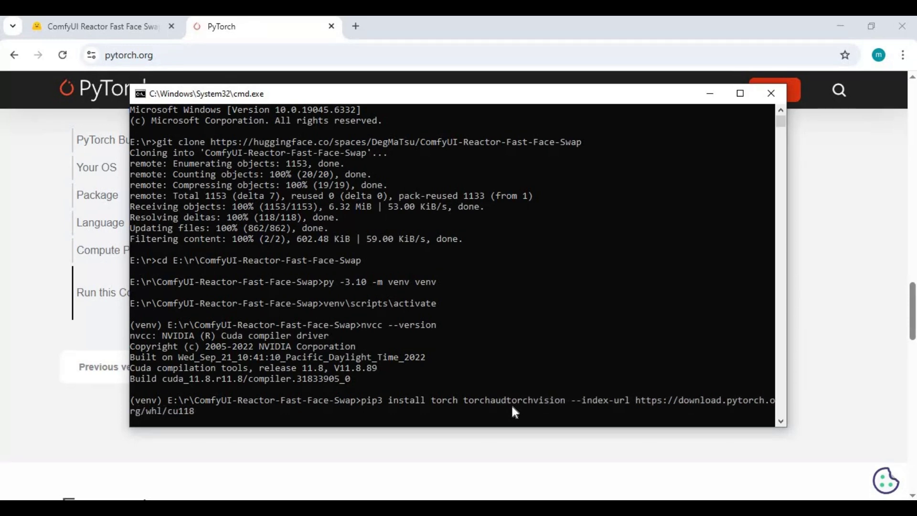
type("io")
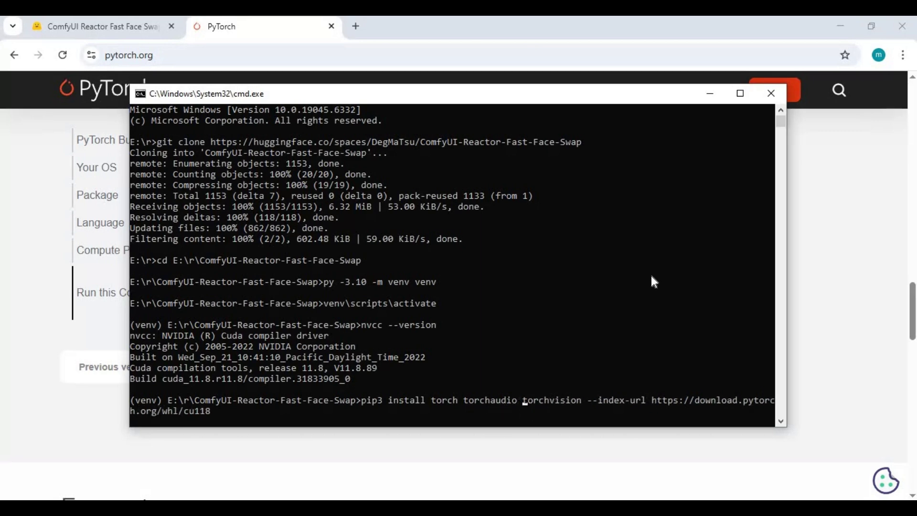
key("Return")
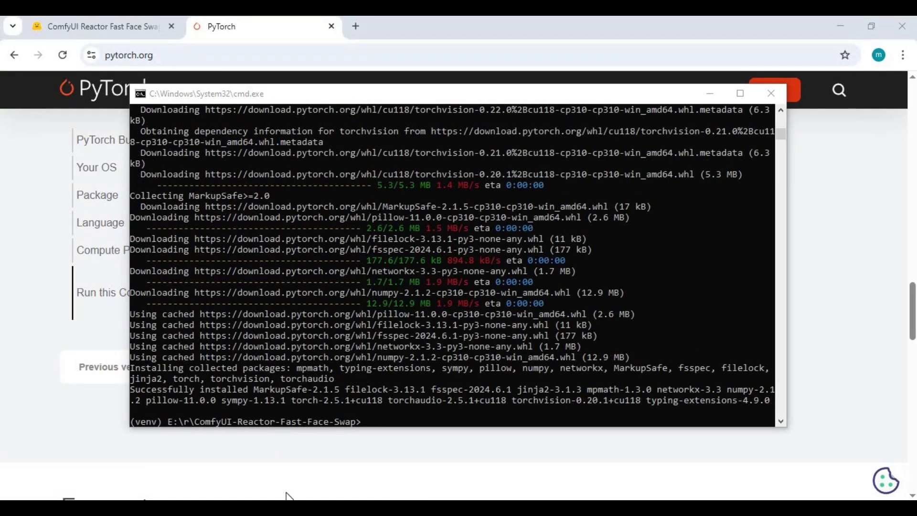
Step: Remove the torch, torchvision and torchaudio lines from requirements.txt in Notepad
left_click(290, 509)
scroll(367, 279, "down", 3)
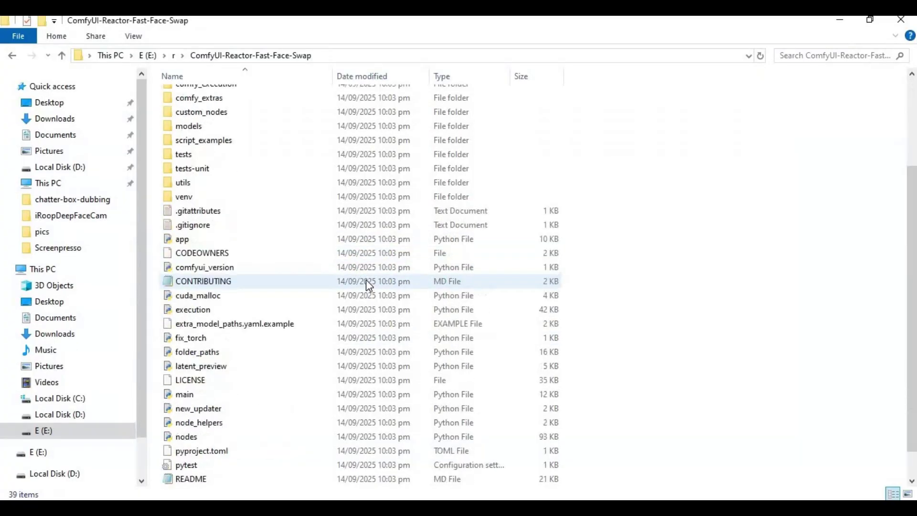
scroll(322, 359, "down", 1)
double_click(206, 466)
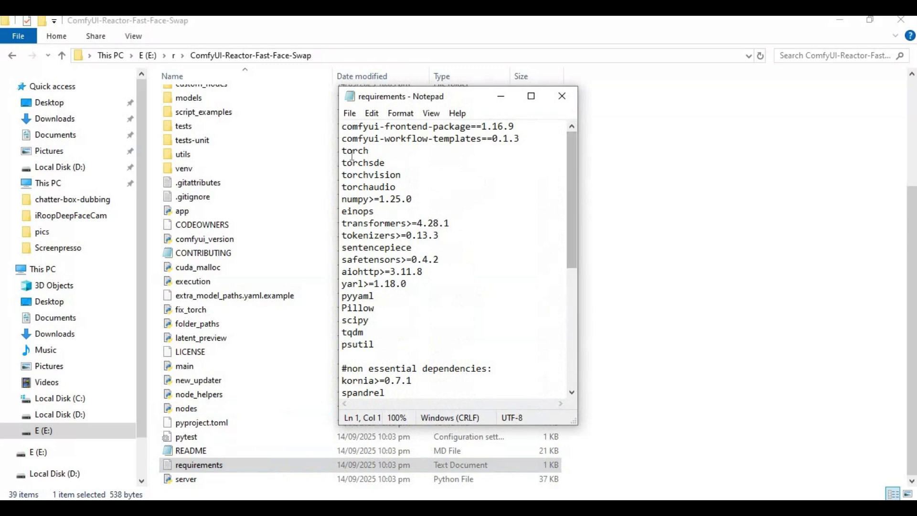
double_click(368, 151)
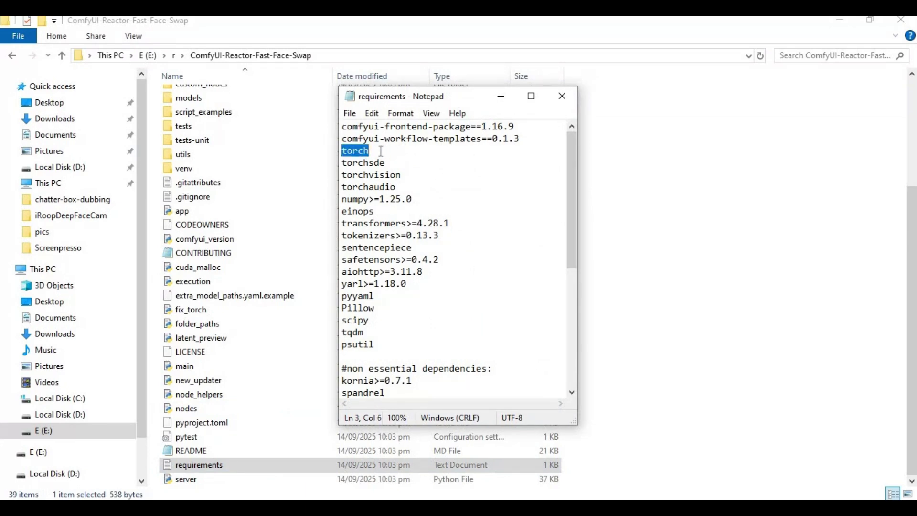
key("Delete")
key("Delete")
left_click_drag(396, 175, 343, 164)
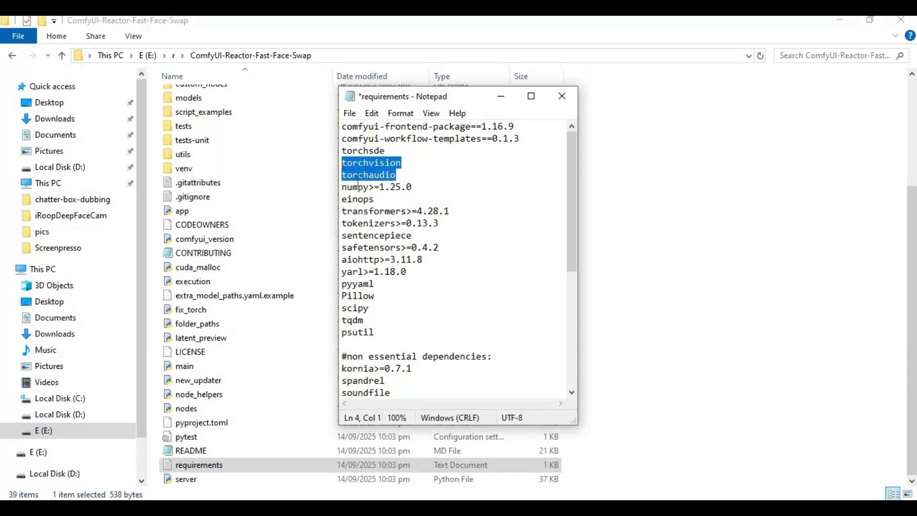
key("Delete")
key("BackSpace")
scroll(488, 216, "down", 2)
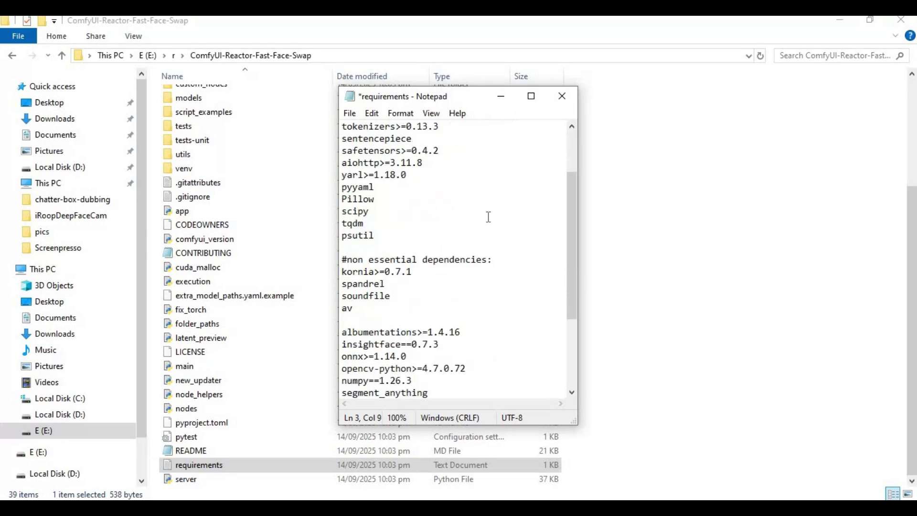
scroll(488, 217, "down", 3)
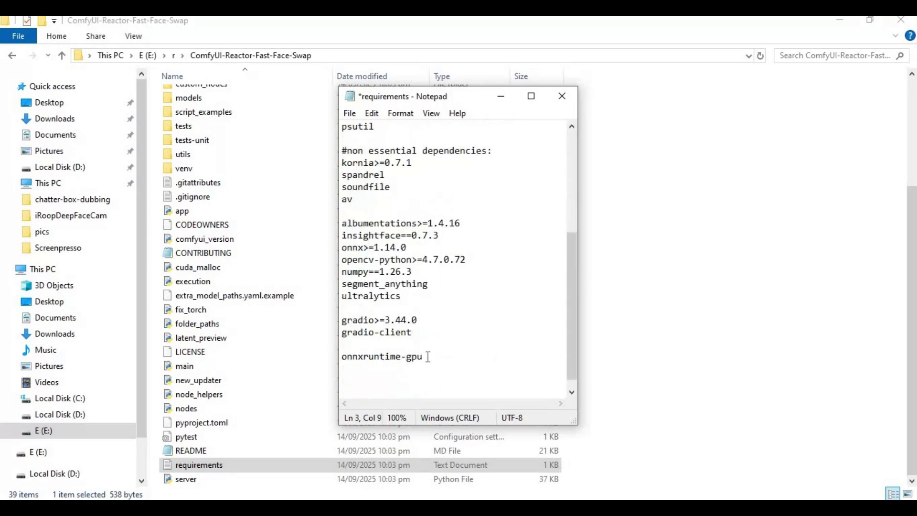
Step: Pin onnxruntime-gpu==1.17.1, save the requirements file and close Notepad
left_click(477, 390)
type("==")
type("1.17")
type(".1")
left_click(351, 113)
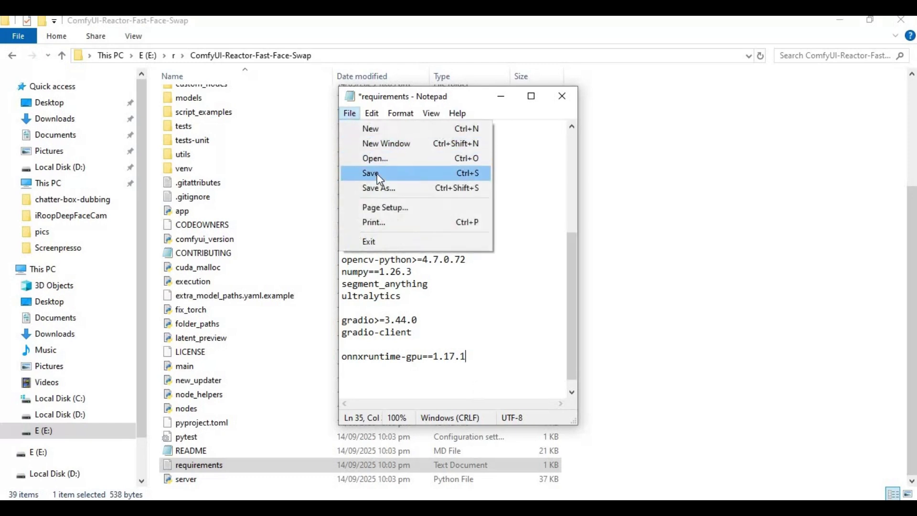
key("Return")
left_click(561, 96)
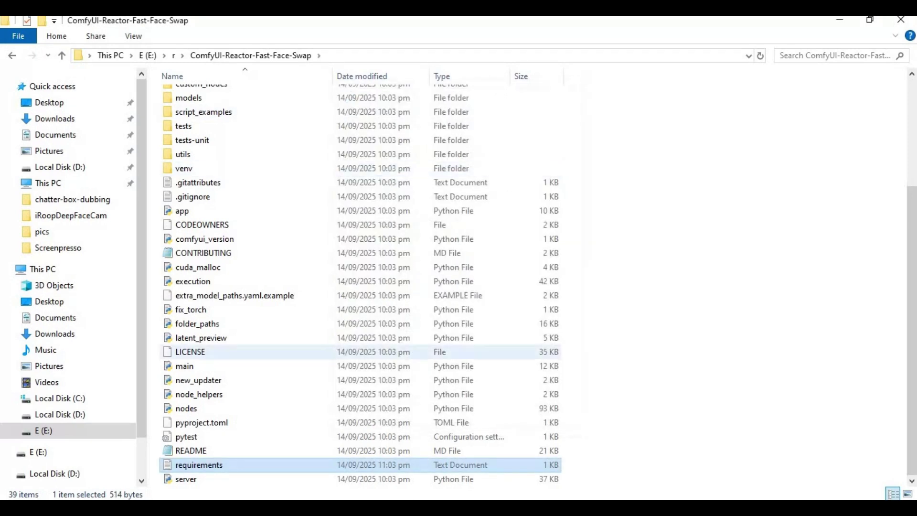
Step: Run pip install -r requirements.txt in the venv prompt
key("alt+Tab")
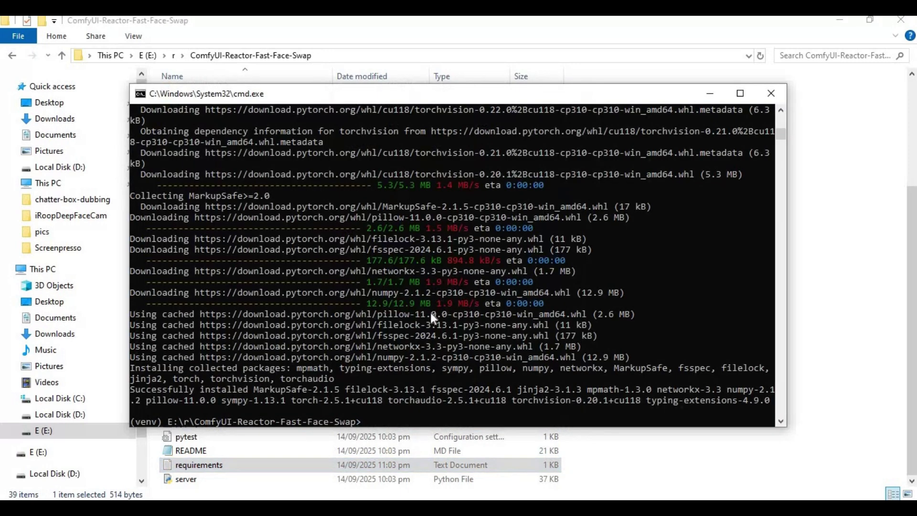
type("pip ")
type("insta")
type("ll -")
type("r re")
type("quire")
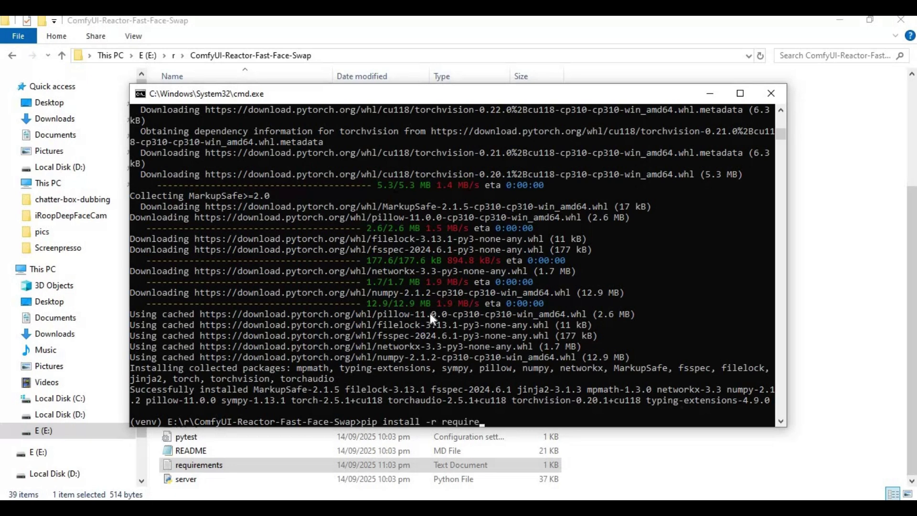
type("men")
type("ts.tx")
type("t")
key("Return")
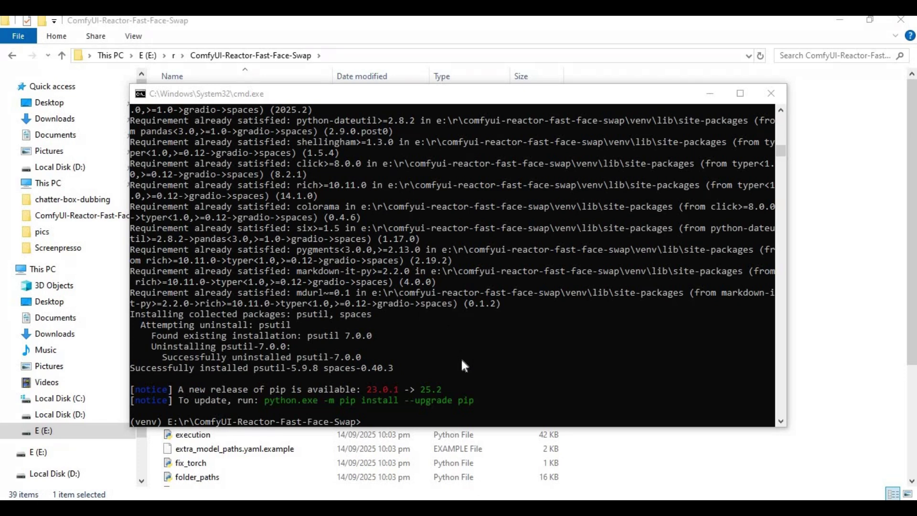
Step: Launch the app with python app.py, serving at 127.0.0.1:7860, and open a new browser tab
left_click(401, 424)
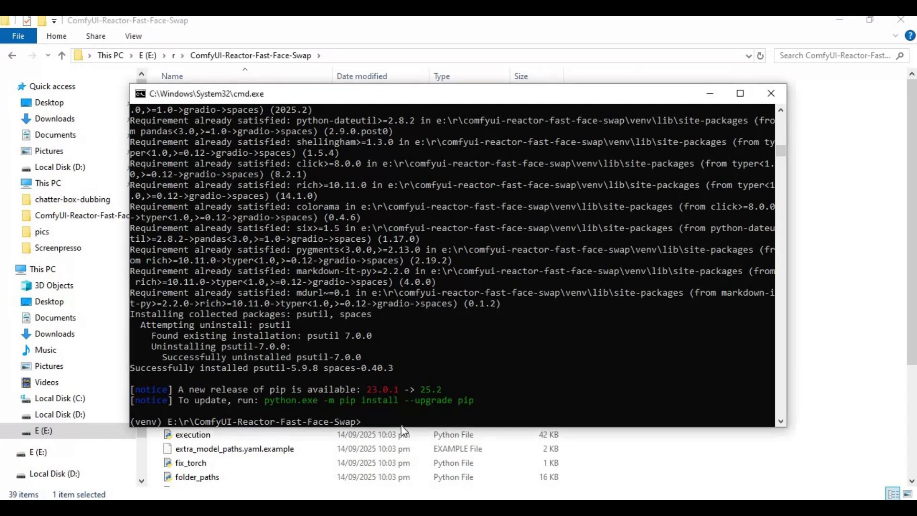
type("pytho")
type("n a")
type("pp.py")
key("Return")
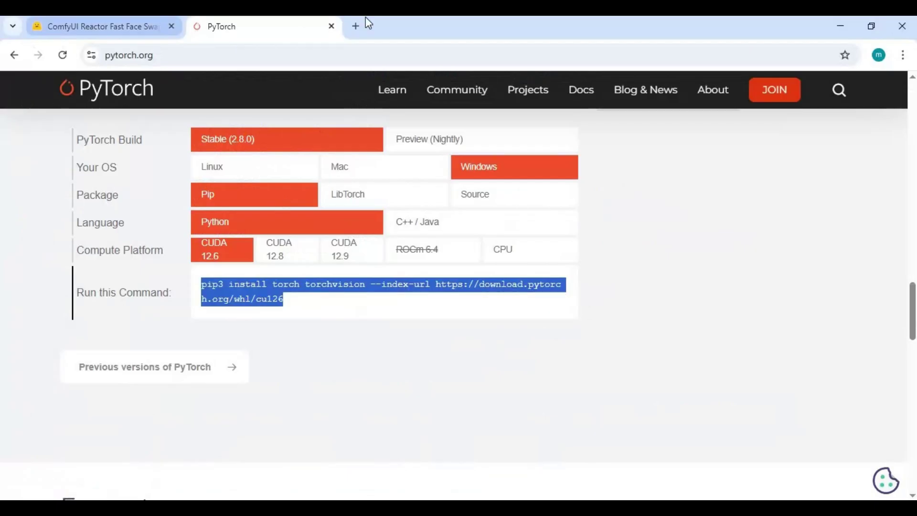
left_click(355, 26)
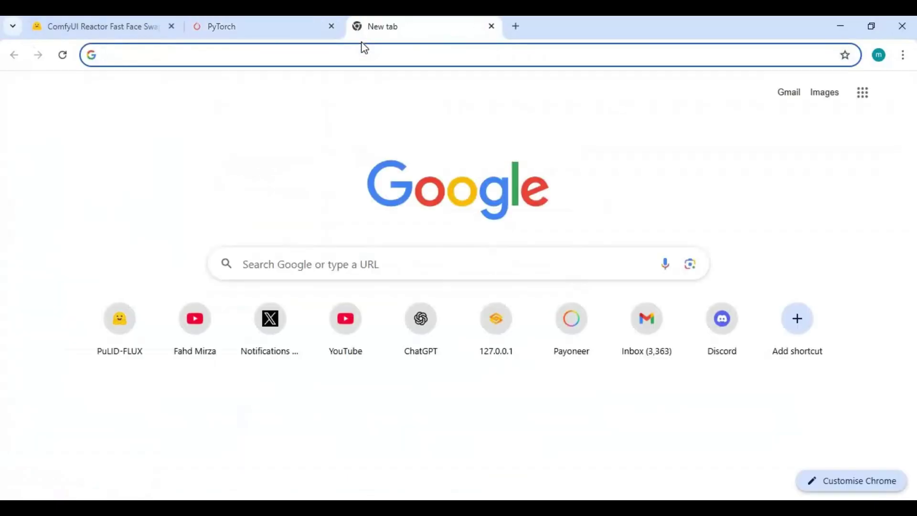
type("127.0.0.1:7860/?__theme=dark")
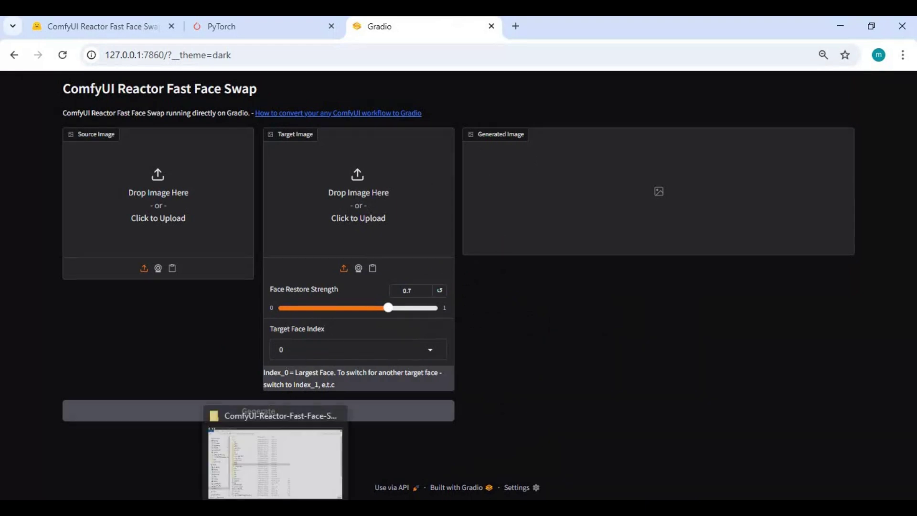
Step: Switch back to the ComfyUI-Reactor-Fast-Face-Swap project folder in File Explorer
left_click(276, 459)
Step: Create a new text document with the default name in the project folder and open it
right_click(617, 278)
mouse_move(649, 246)
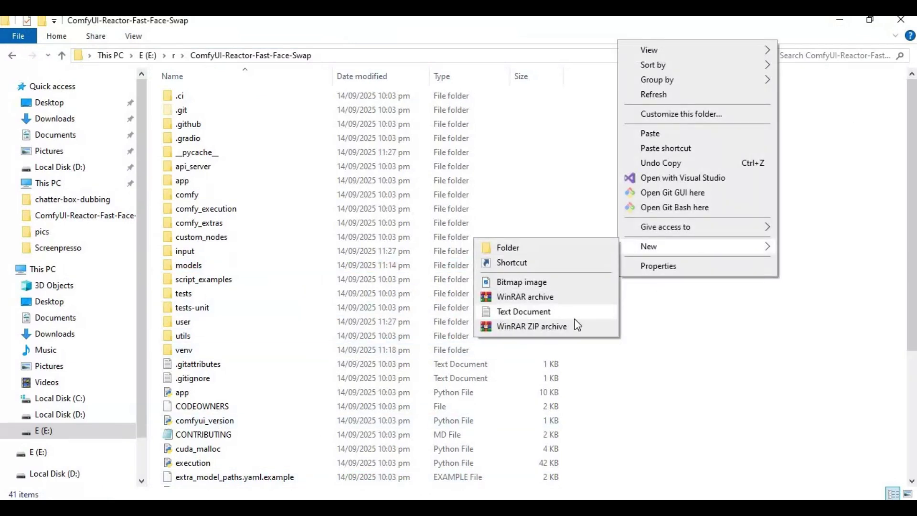
left_click(574, 316)
left_click(458, 352)
double_click(201, 367)
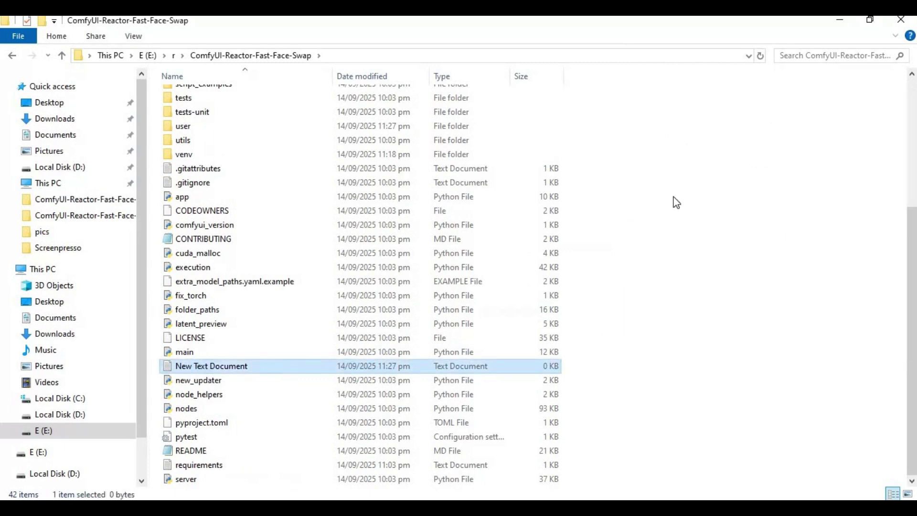
type("@")
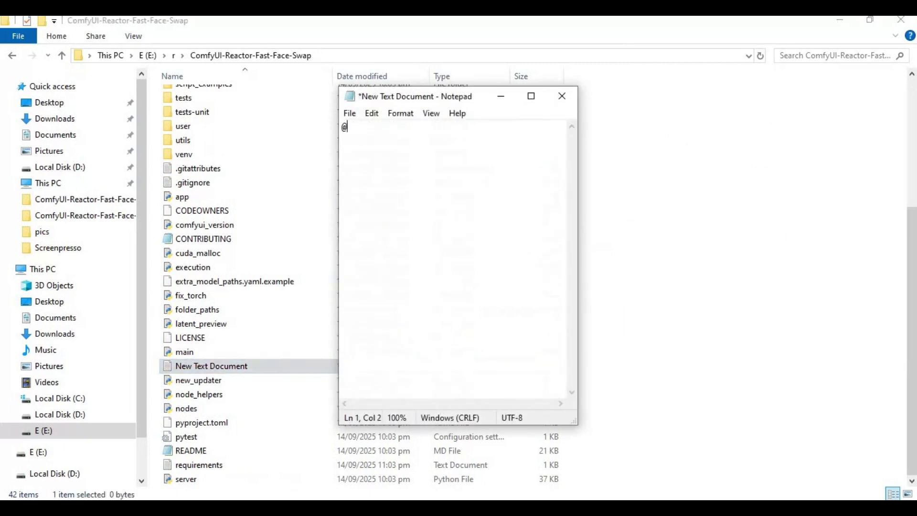
type("echo")
type(" off ")
type("p")
type("yth")
key("BackSpace")
key("BackSpace")
key("BackSpace")
key("BackSpace")
type("call ")
type("venv")
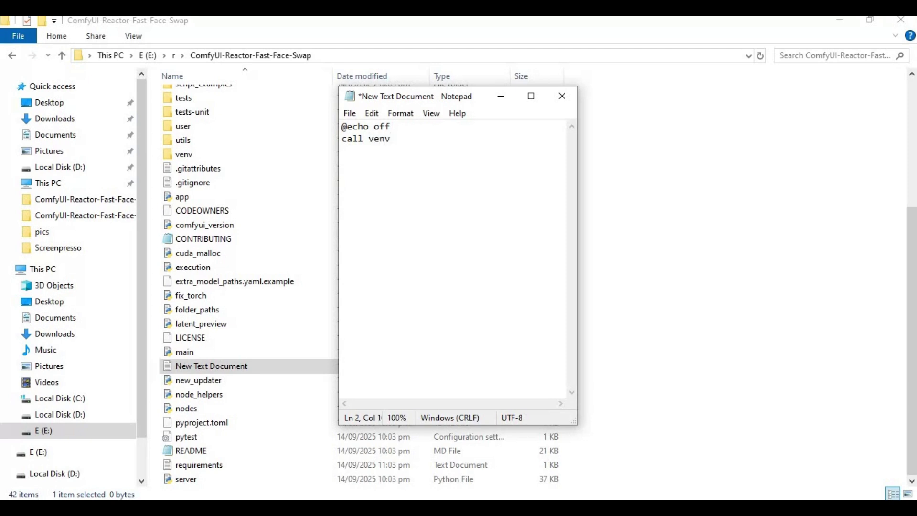
type("\\scrip")
type("ts")
type("\\a")
type("ct")
type("ivate")
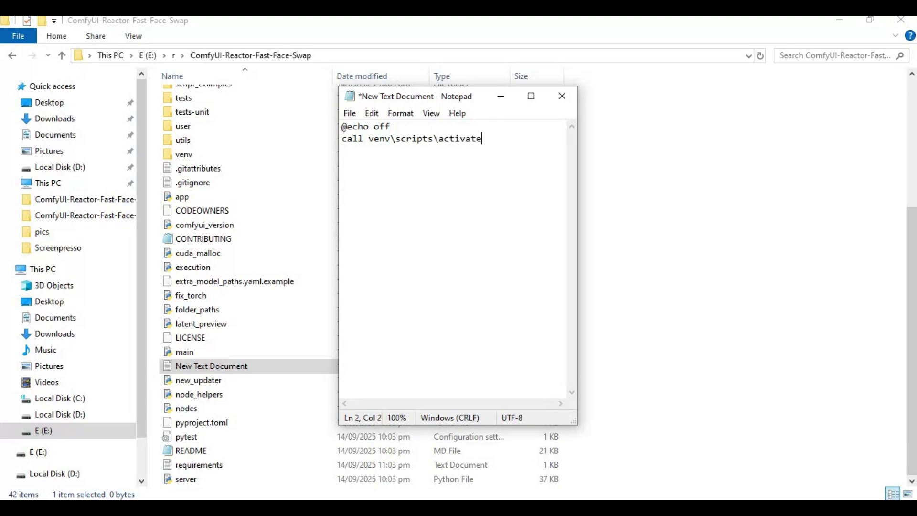
key("Return")
type("python ")
type("app")
type(".py ")
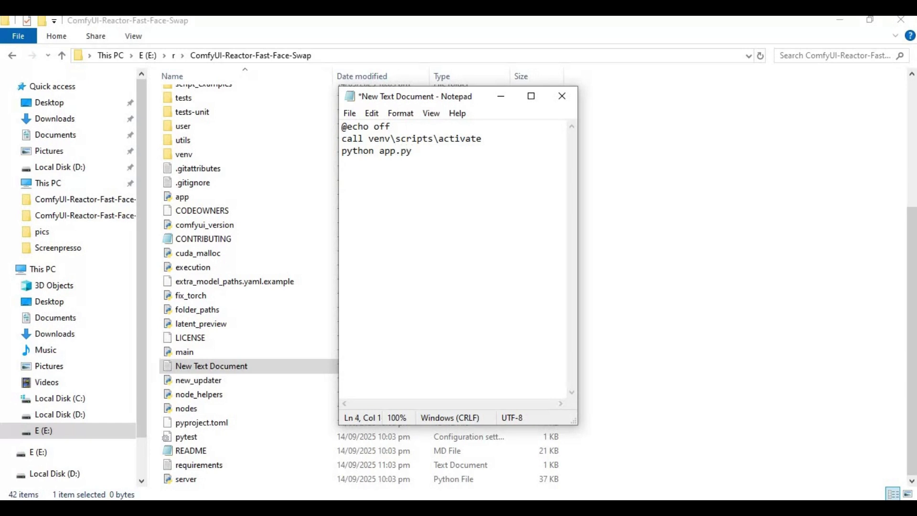
type("pause")
Step: Save the script as Run.bat in the project folder and close Notepad
left_click(349, 114)
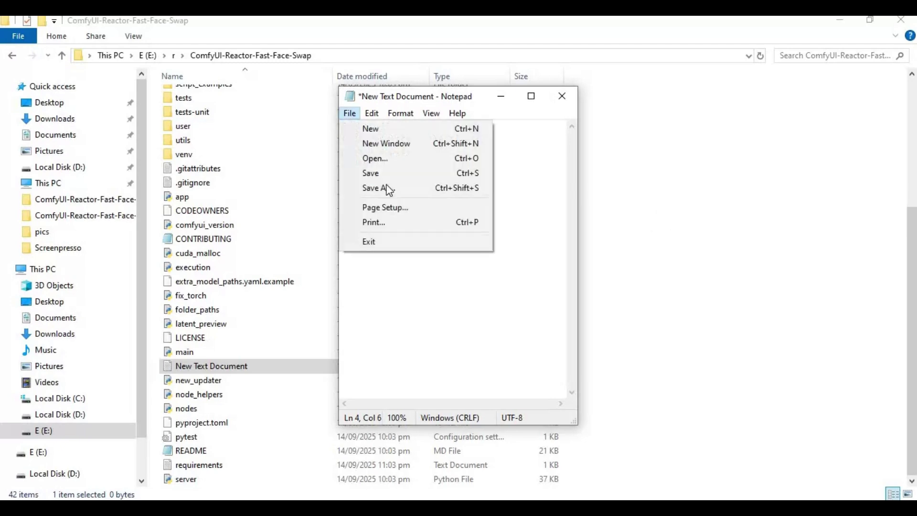
left_click(386, 189)
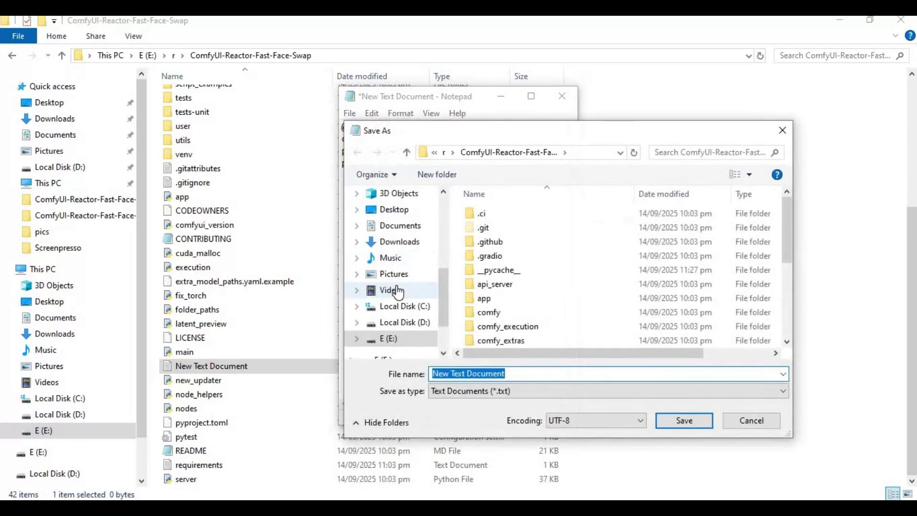
type("Run.")
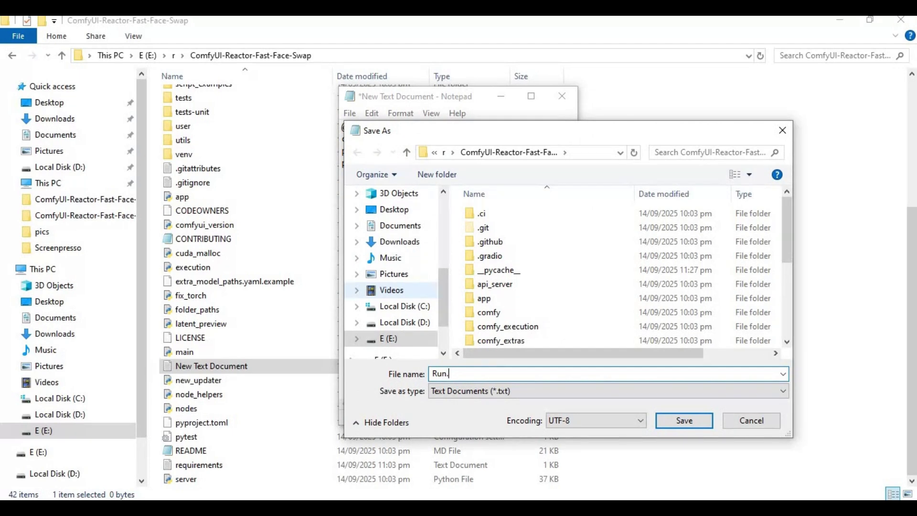
type("bat")
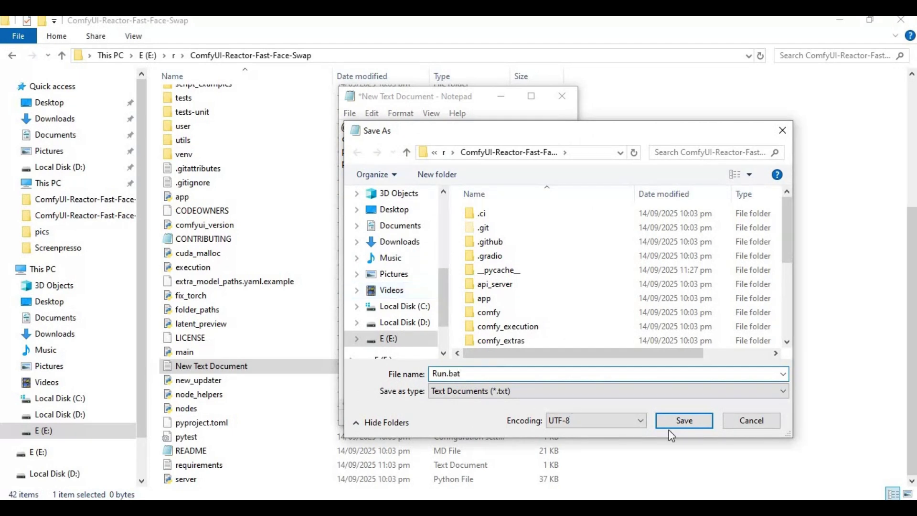
left_click(676, 422)
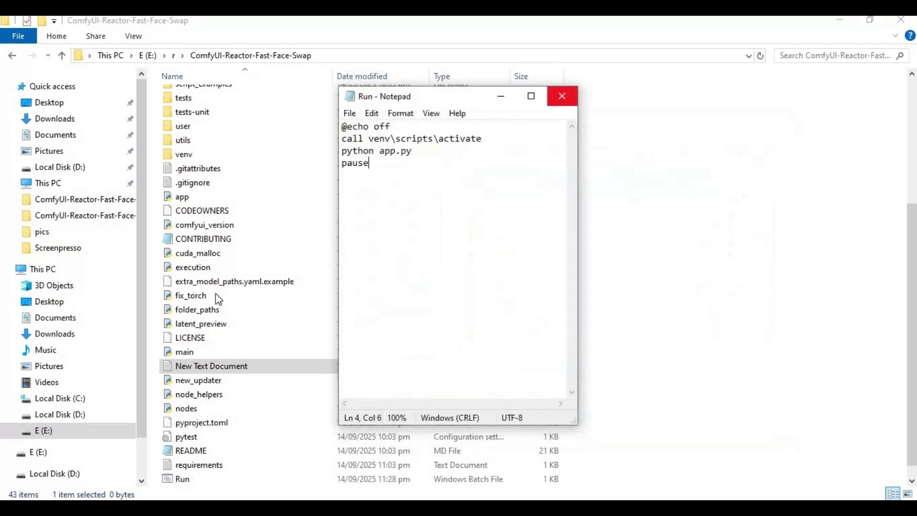
key("alt+F4")
scroll(229, 326, "down", 1)
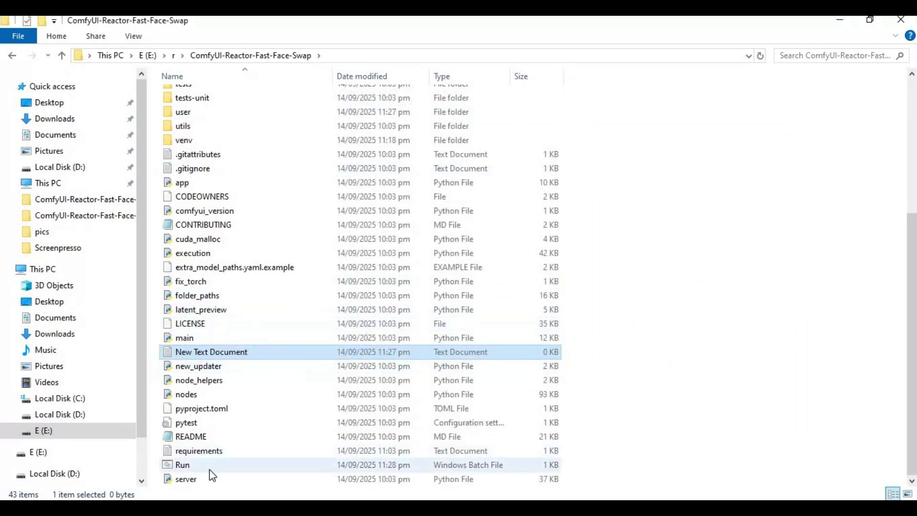
Step: Launch Run.bat and load the woman's portrait image (3) as the source face
left_click(192, 466)
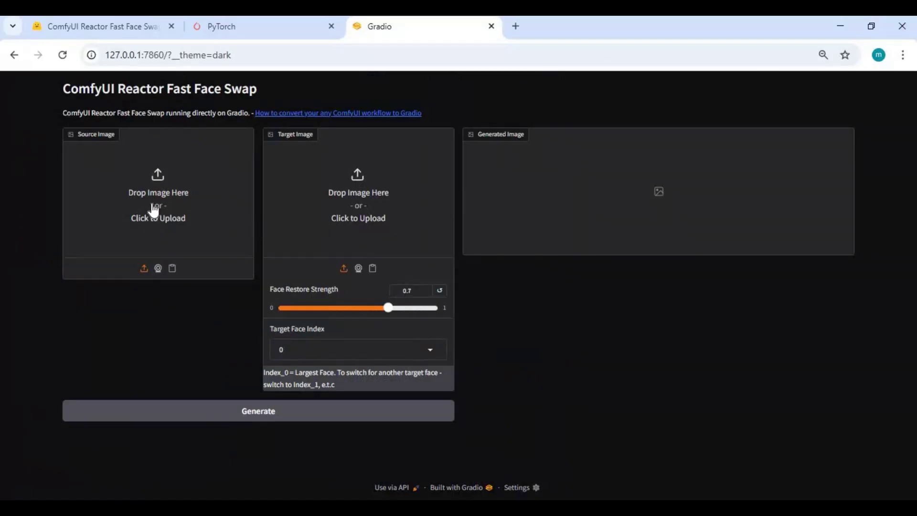
left_click(180, 178)
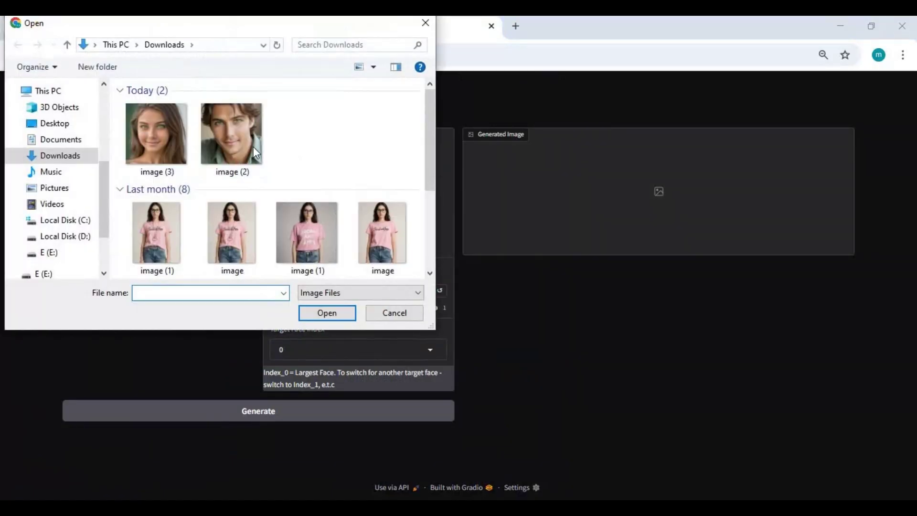
left_click(173, 136)
double_click(173, 136)
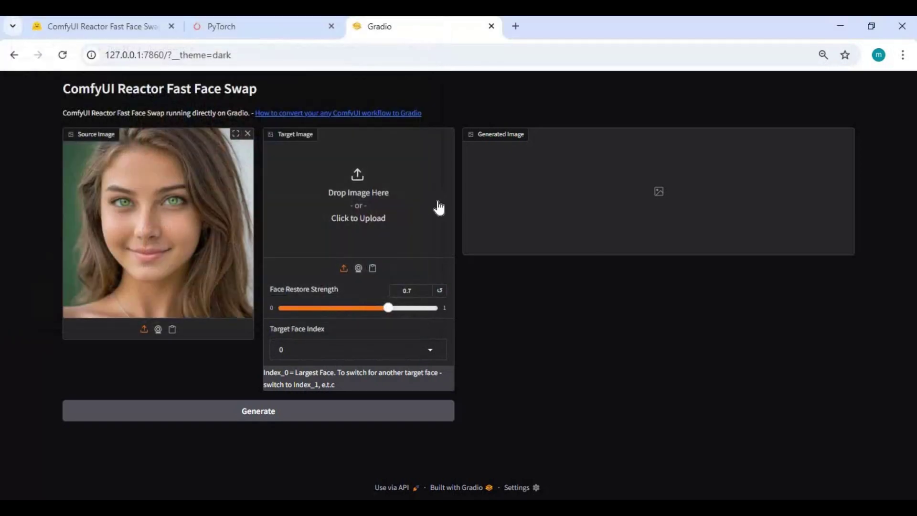
Step: Load the pink-shirt photo as the target image
left_click(371, 205)
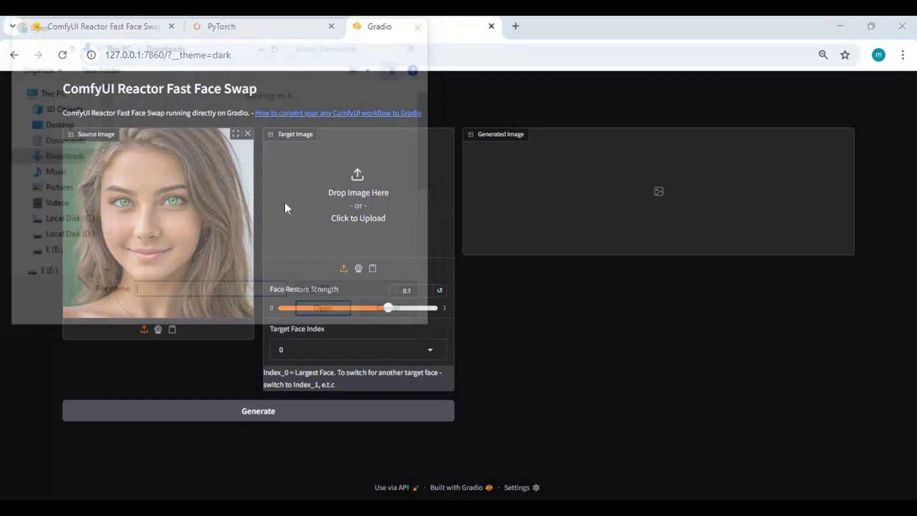
scroll(243, 204, "down", 5)
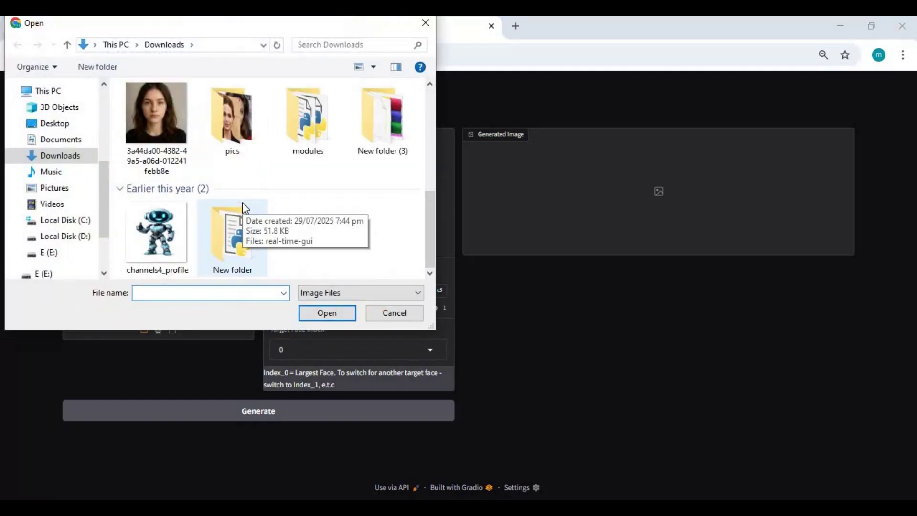
scroll(243, 204, "up", 5)
double_click(387, 229)
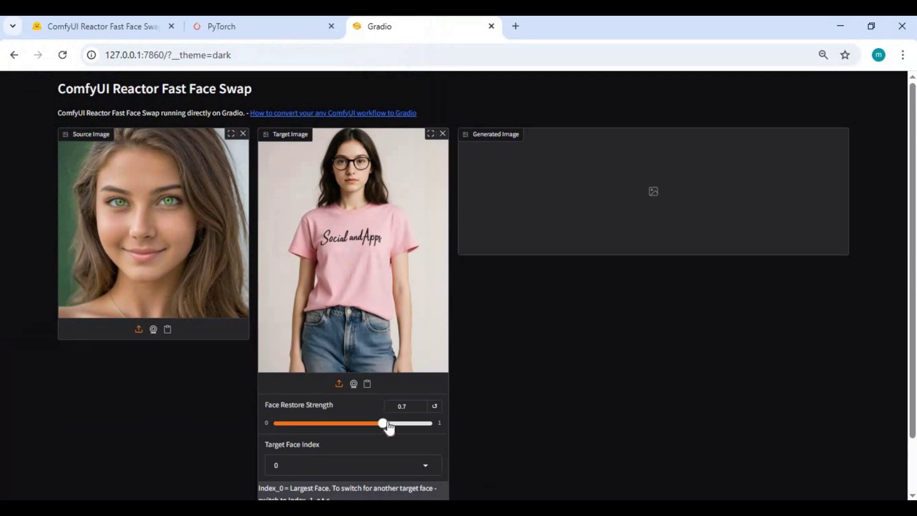
Step: Set face restore strength to 0.4, keep target face index 0, and run the swap
left_click(315, 423)
scroll(362, 418, "down", 2)
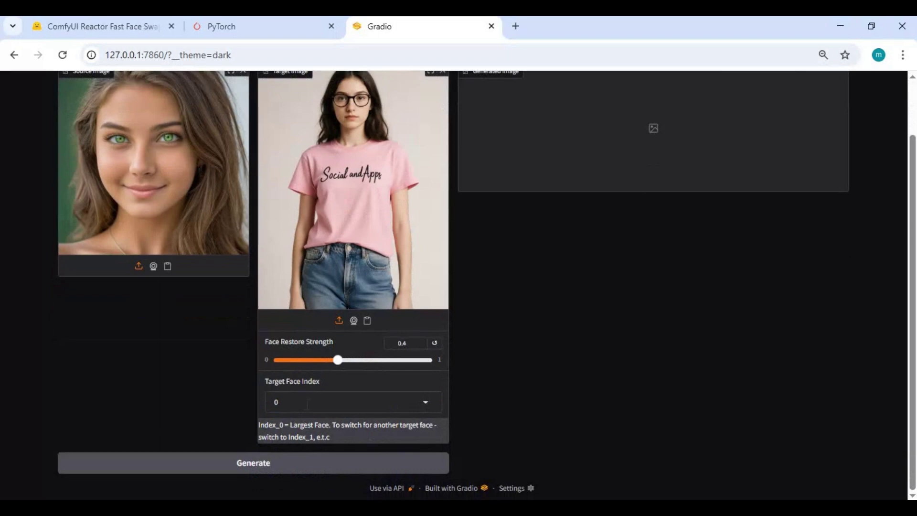
left_click(307, 403)
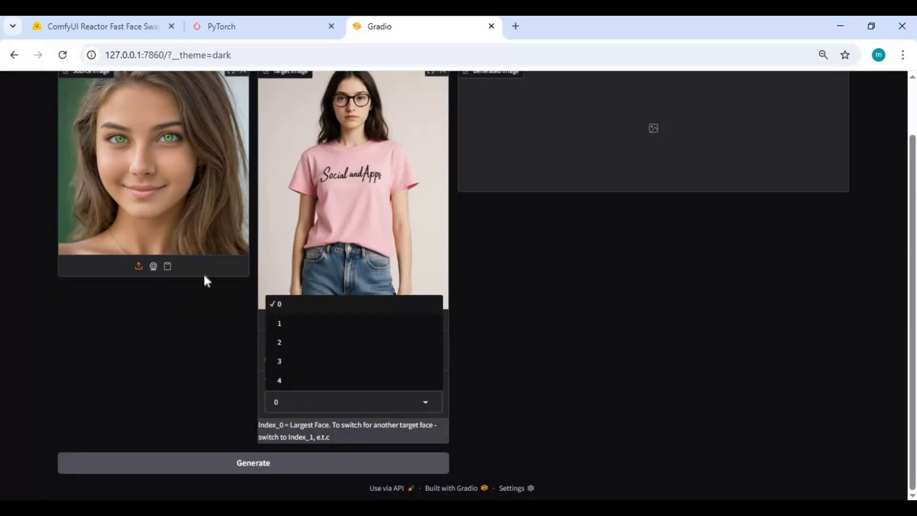
left_click(166, 349)
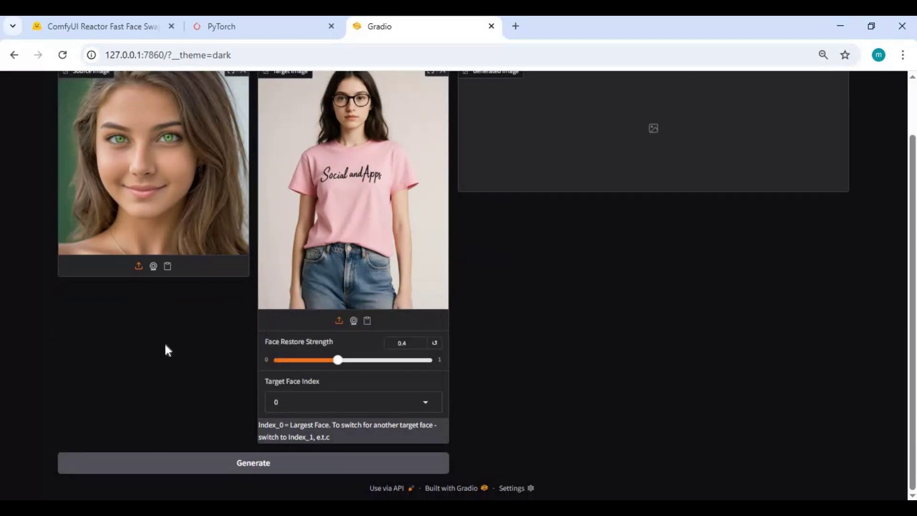
left_click(266, 453)
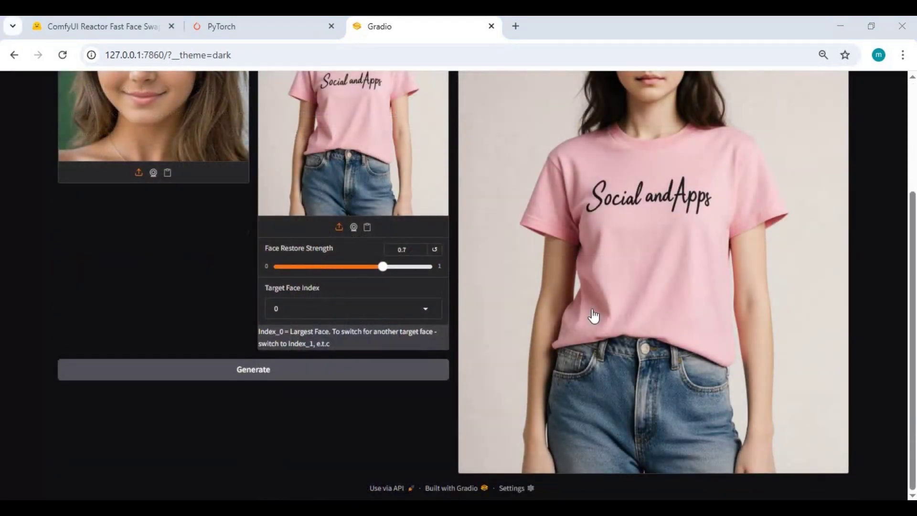
scroll(594, 316, "up", 3)
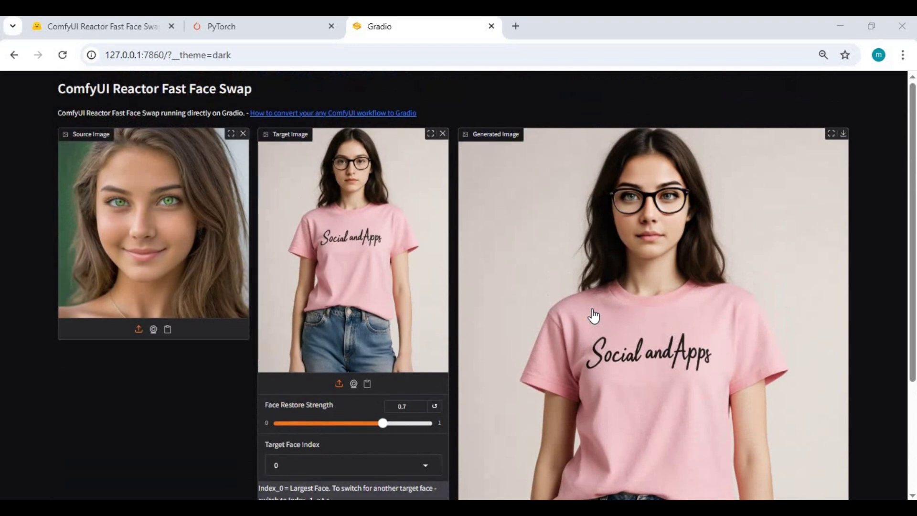